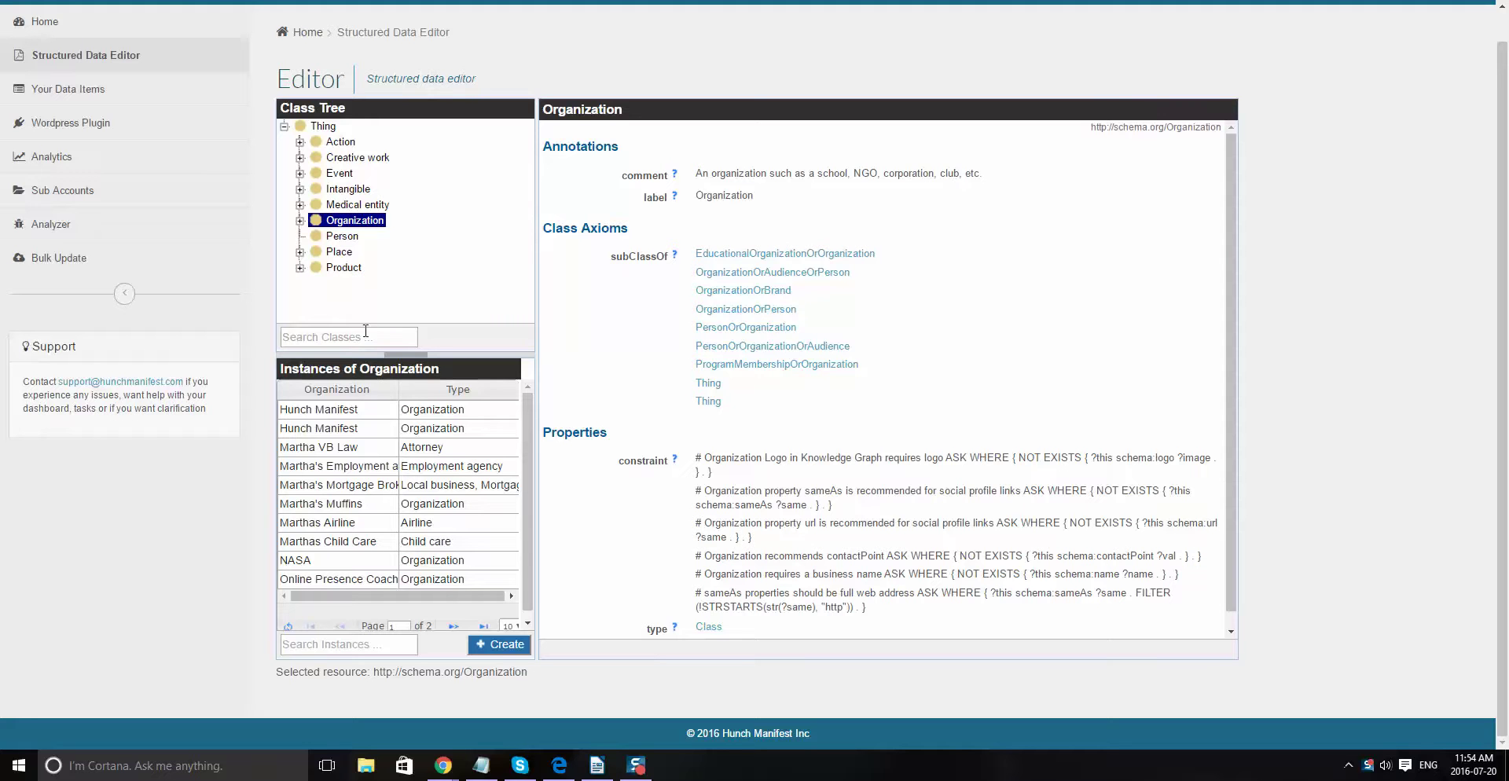
- Open the Software application class in the Structured Data Editor by searching 'softwar'
left_click(108, 61)
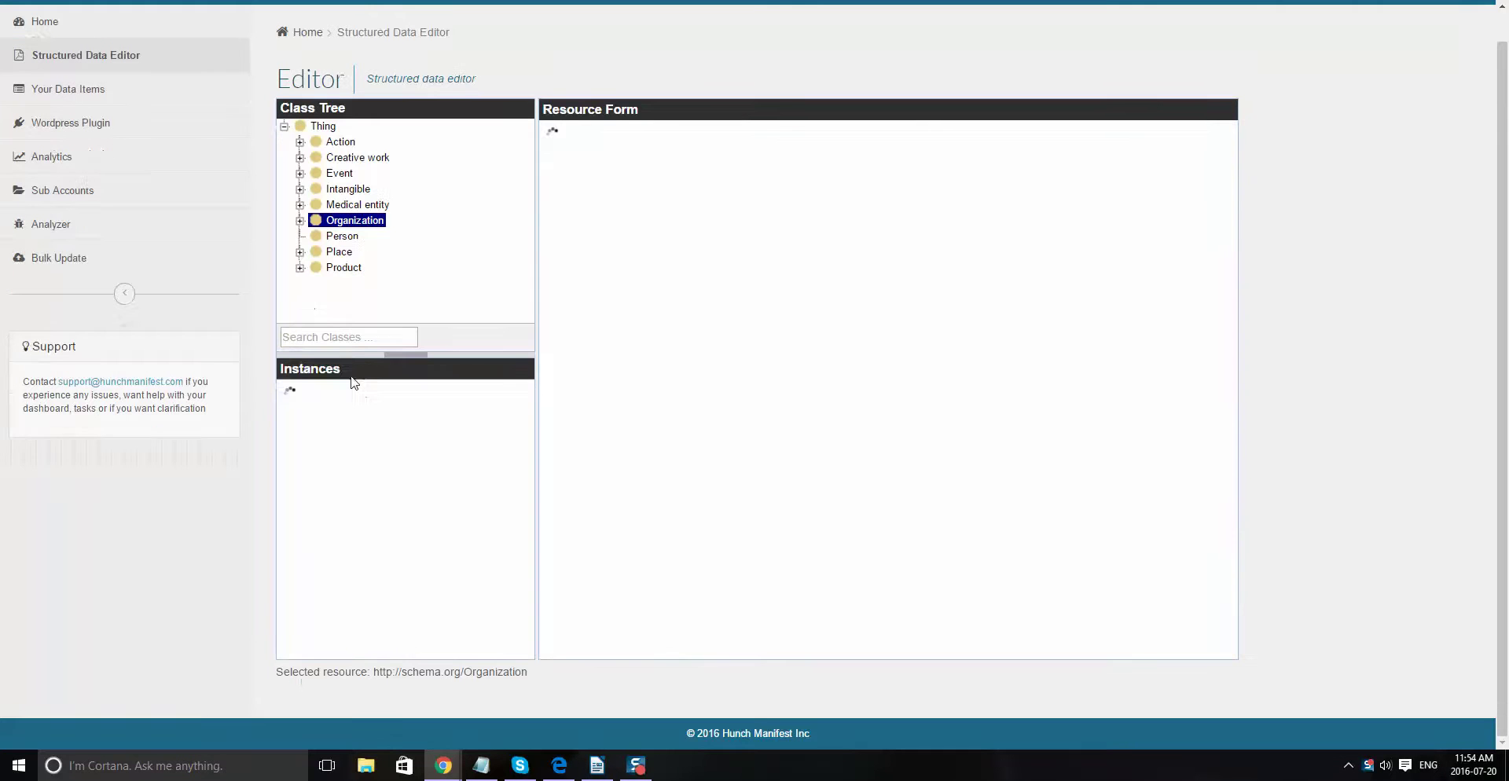
left_click(340, 336)
type("softwar")
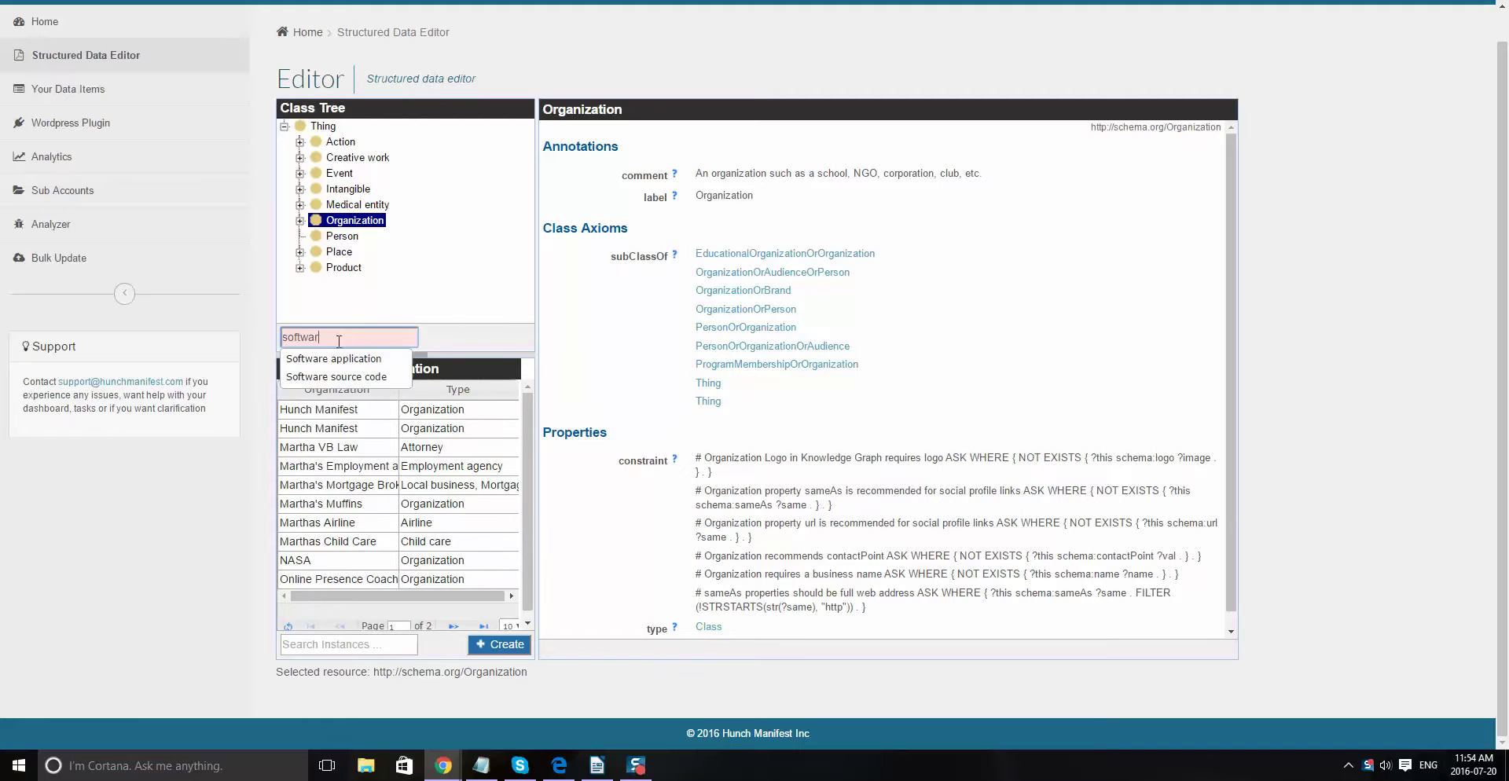
left_click(345, 358)
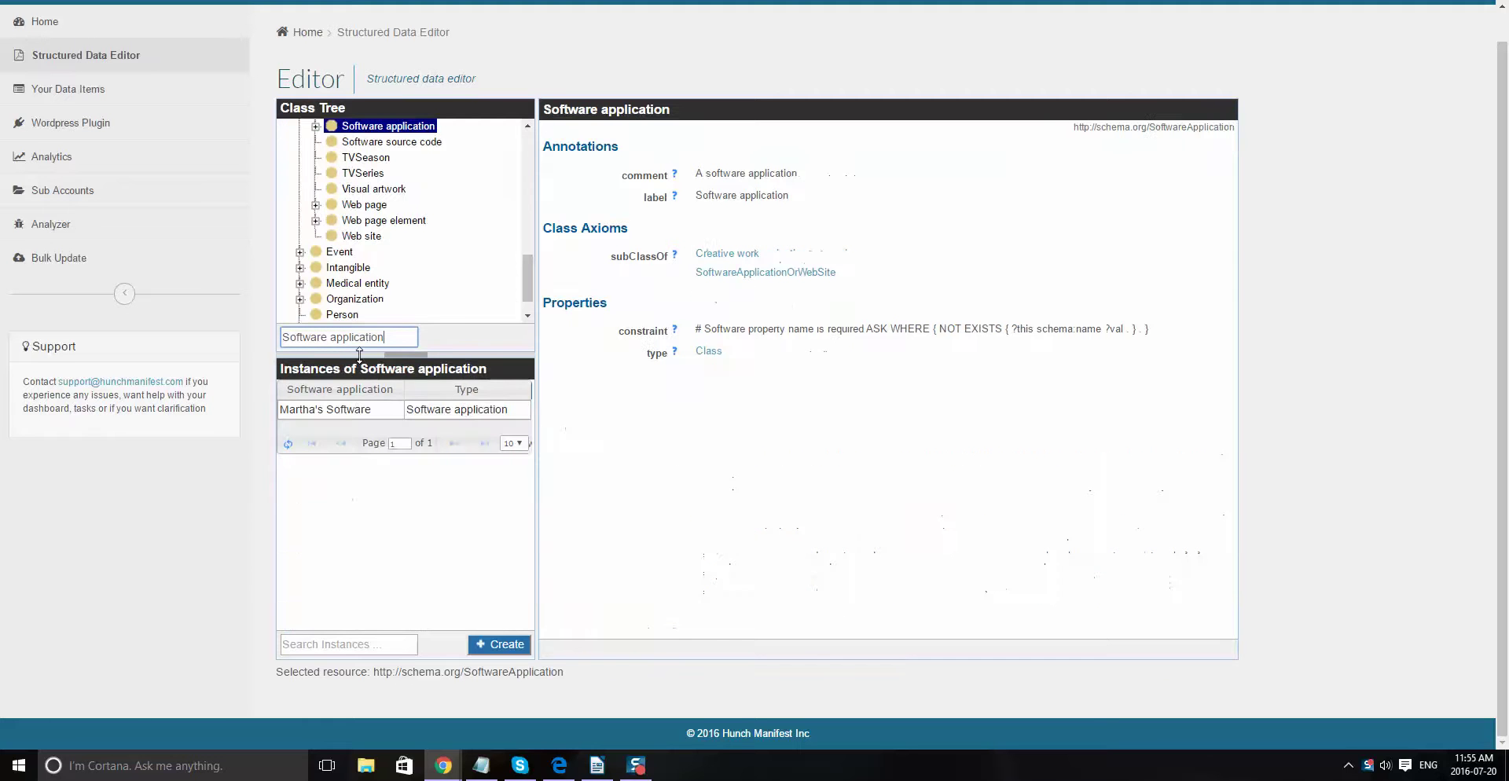
left_click(495, 649)
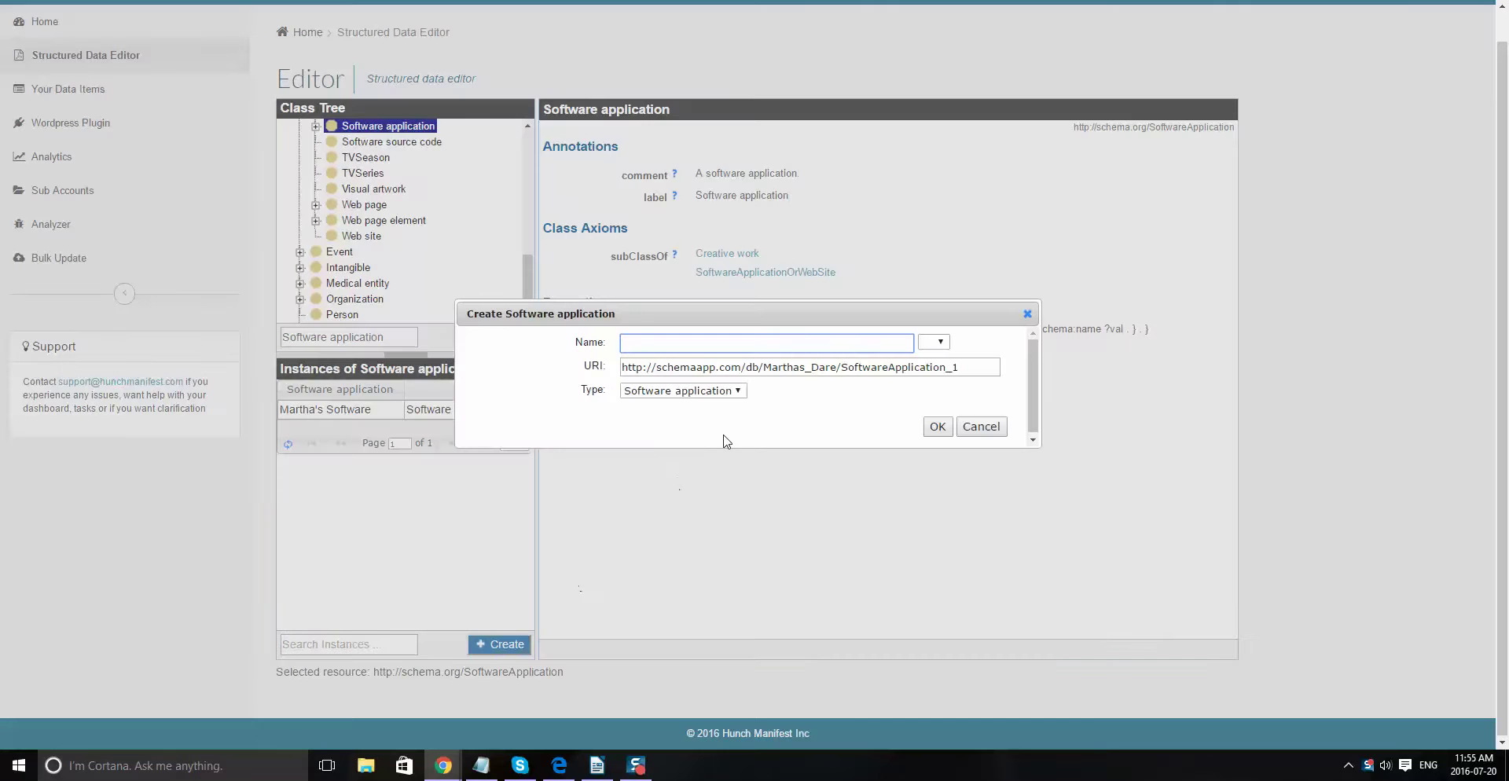
type("Schema App")
left_click_drag(963, 370, 1099, 375)
left_click(661, 368)
type("schemaapp.com")
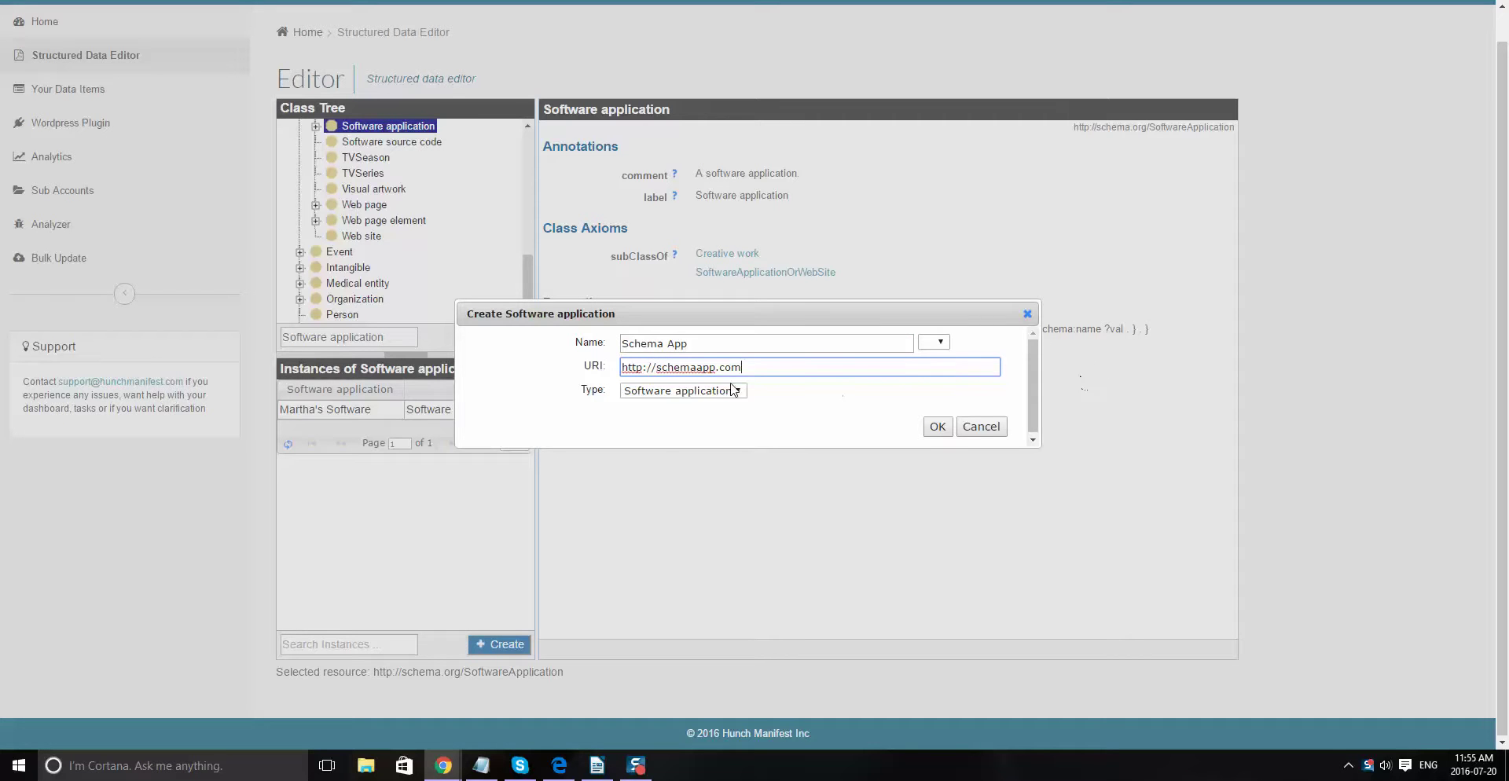
left_click(938, 428)
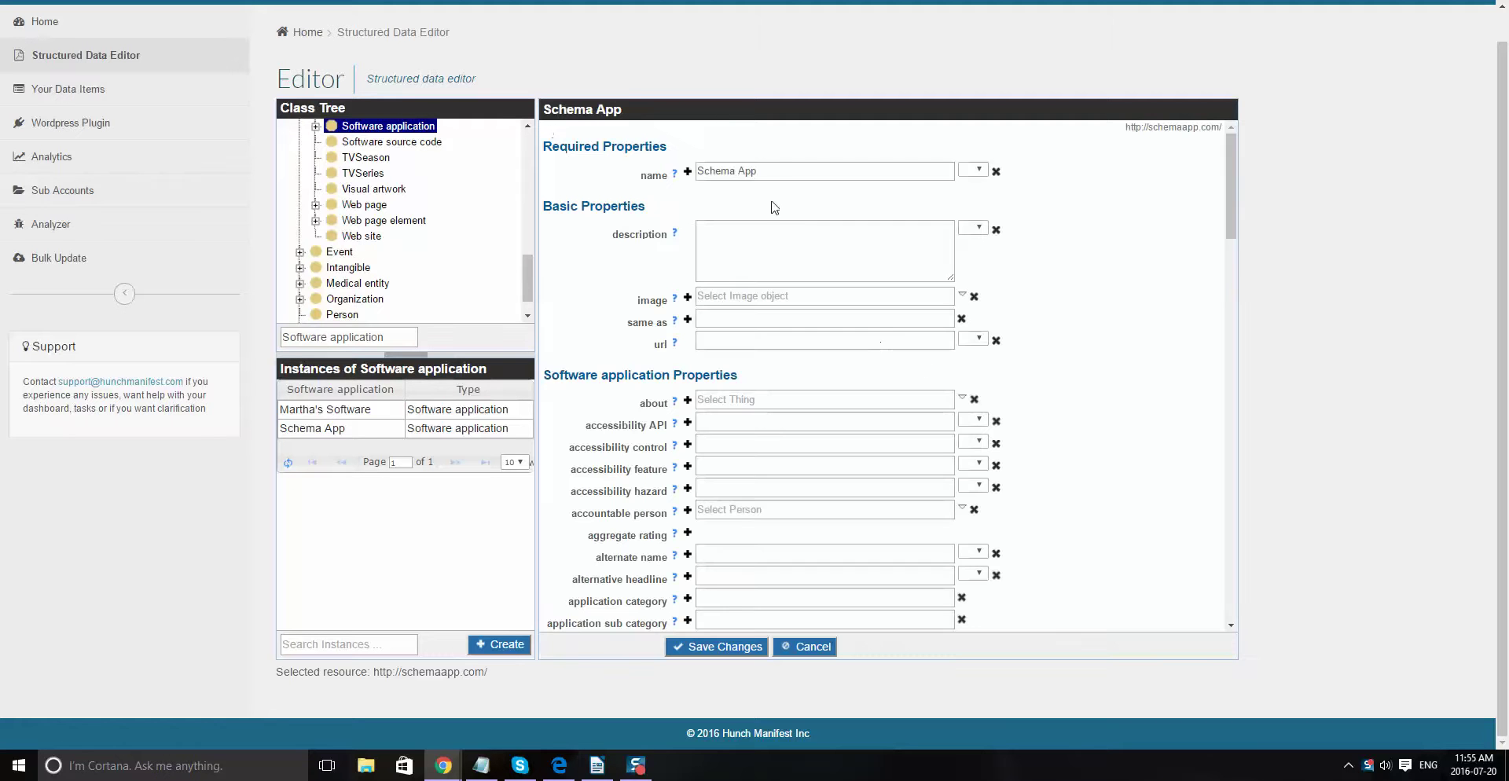
left_click(781, 171)
- Add the description about automating 80% of schema markup, then copy the site logo's link address
left_click(779, 254)
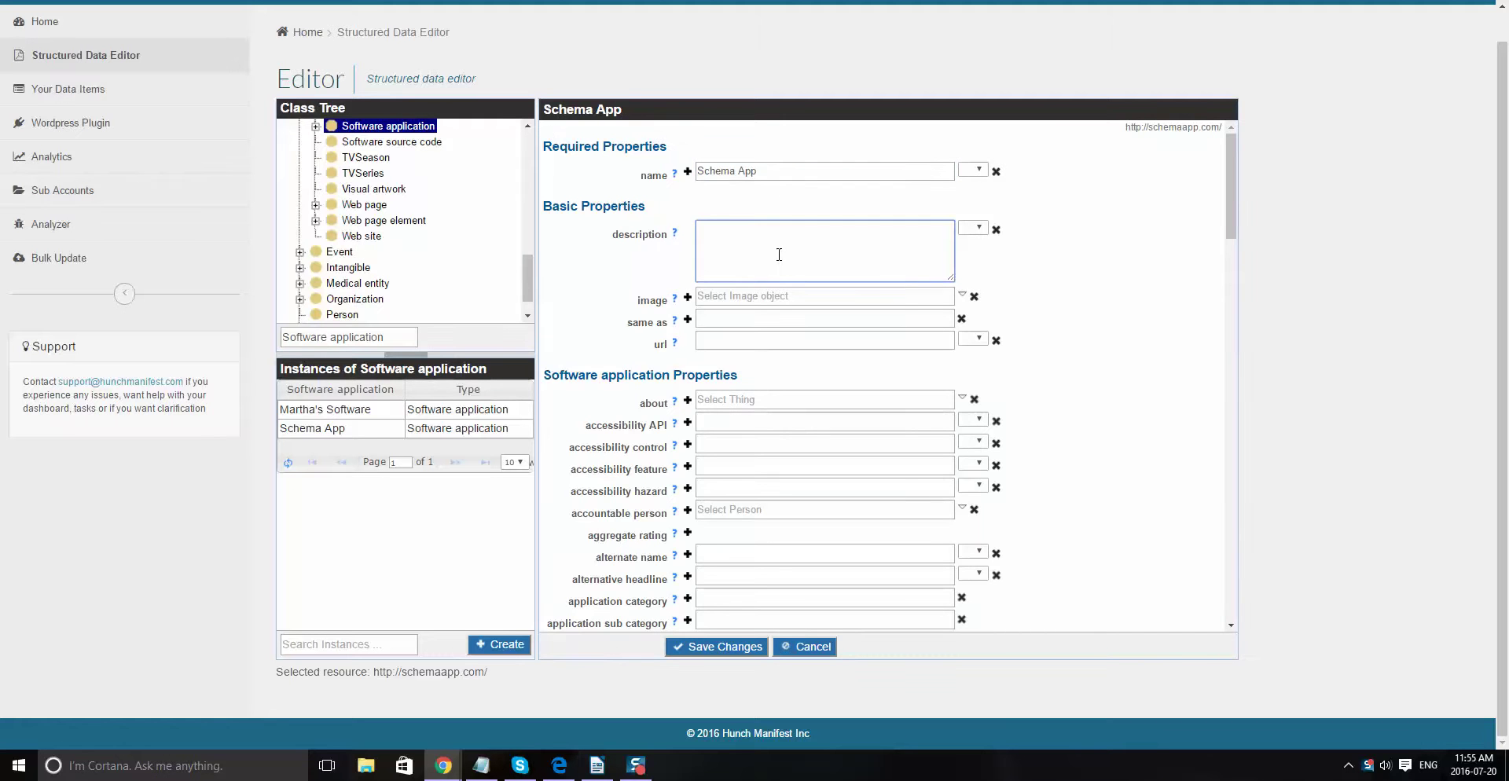
type("Schema App provides digital marketers and content man")
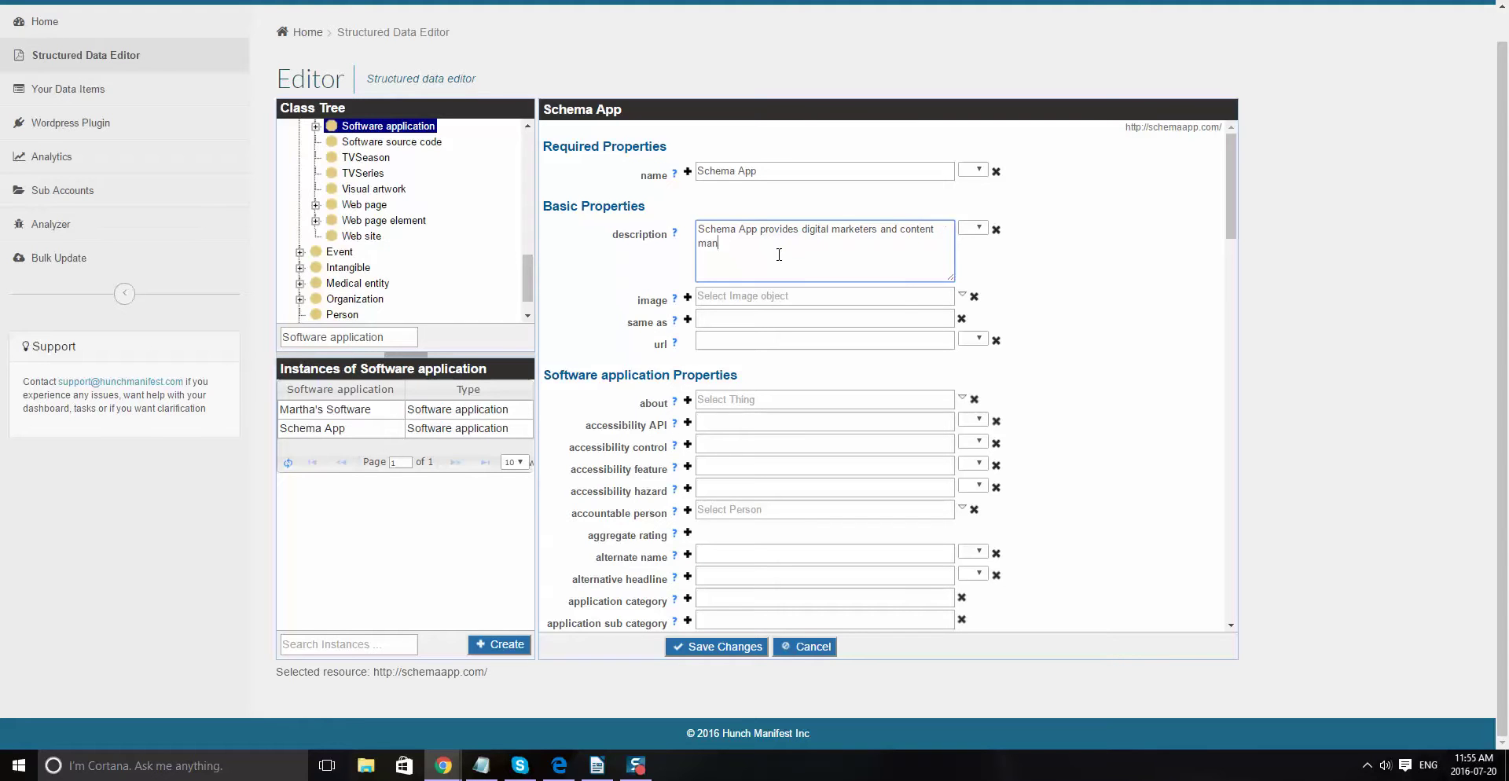
type("agers the ability to audomate 80% of schema markup process")
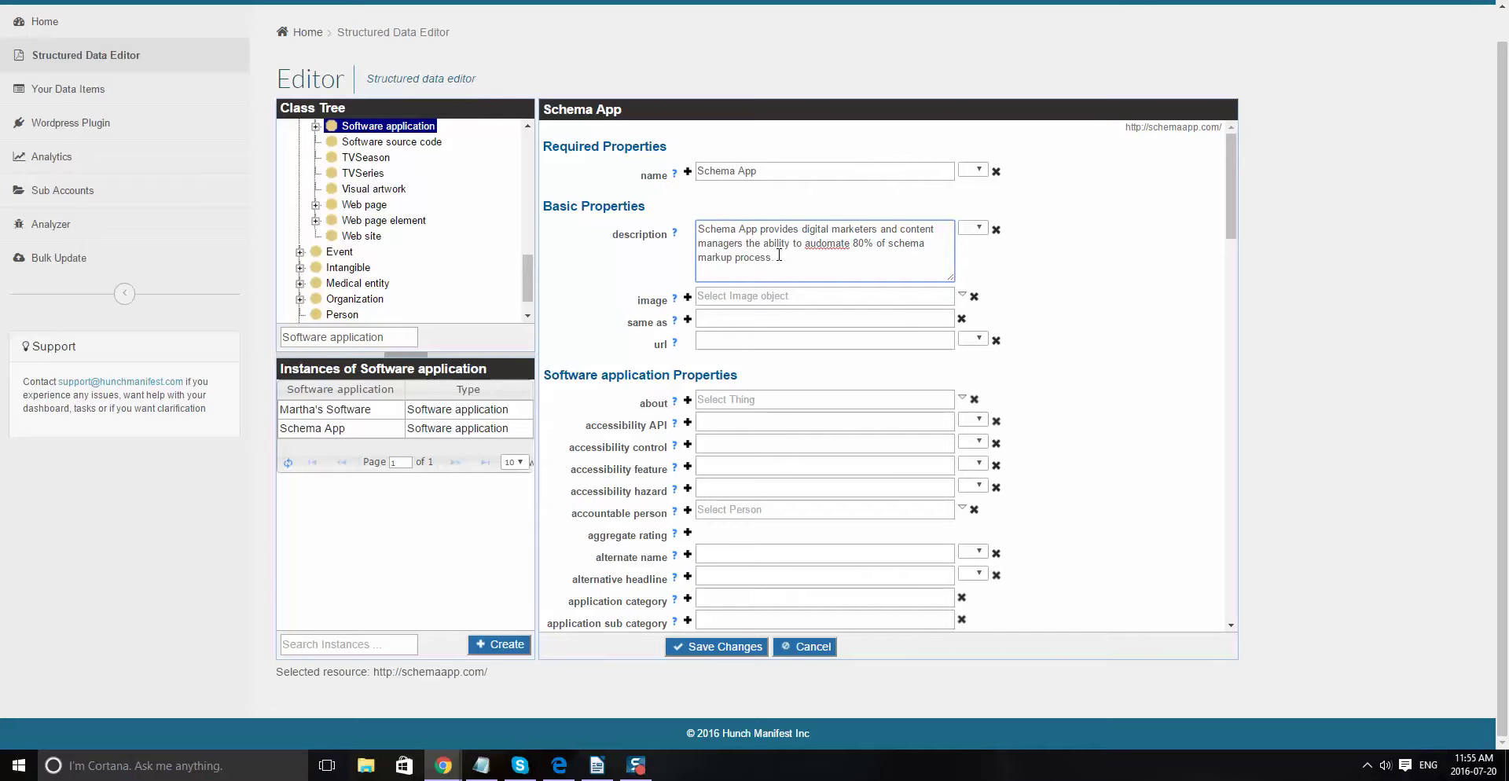
left_click(755, 299)
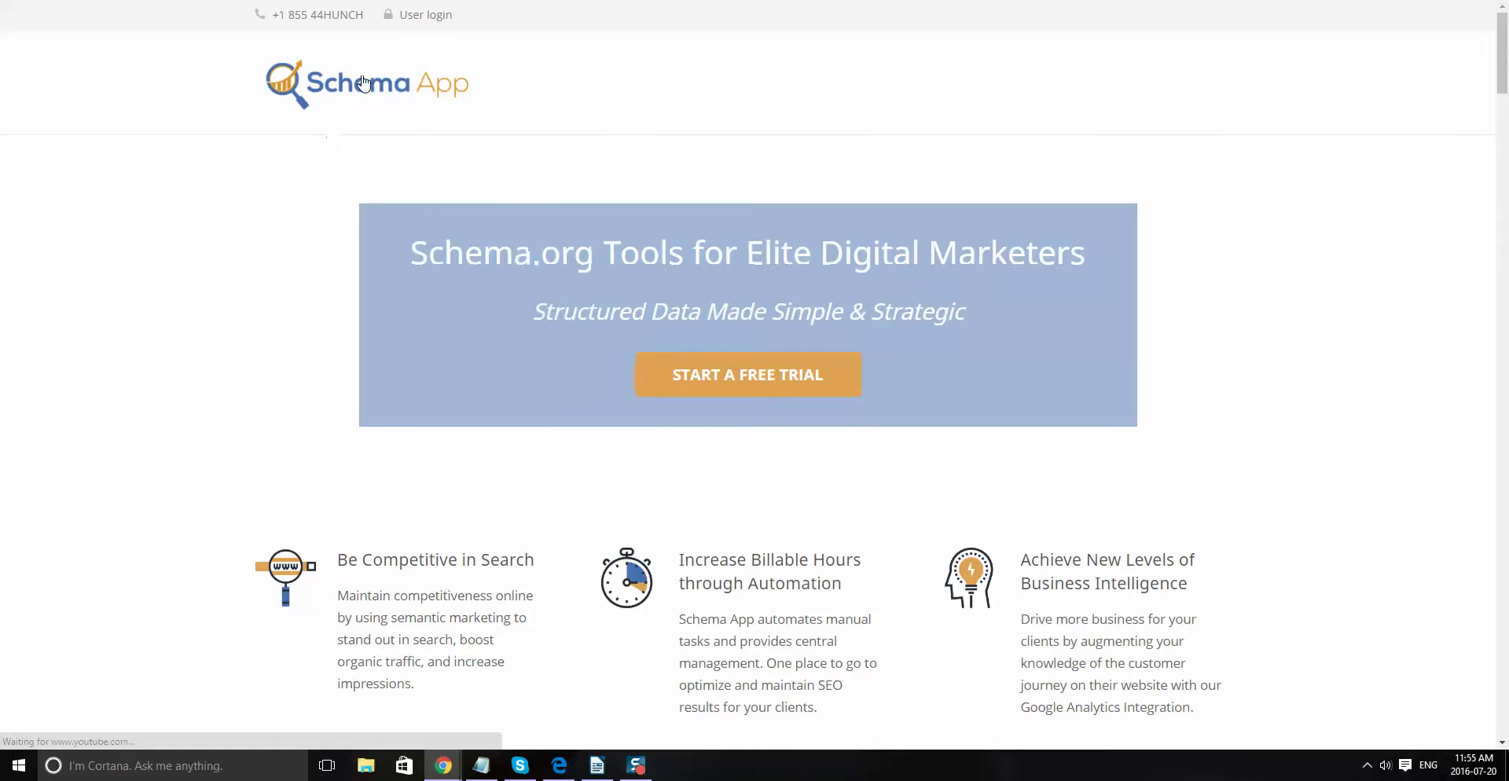
right_click(363, 81)
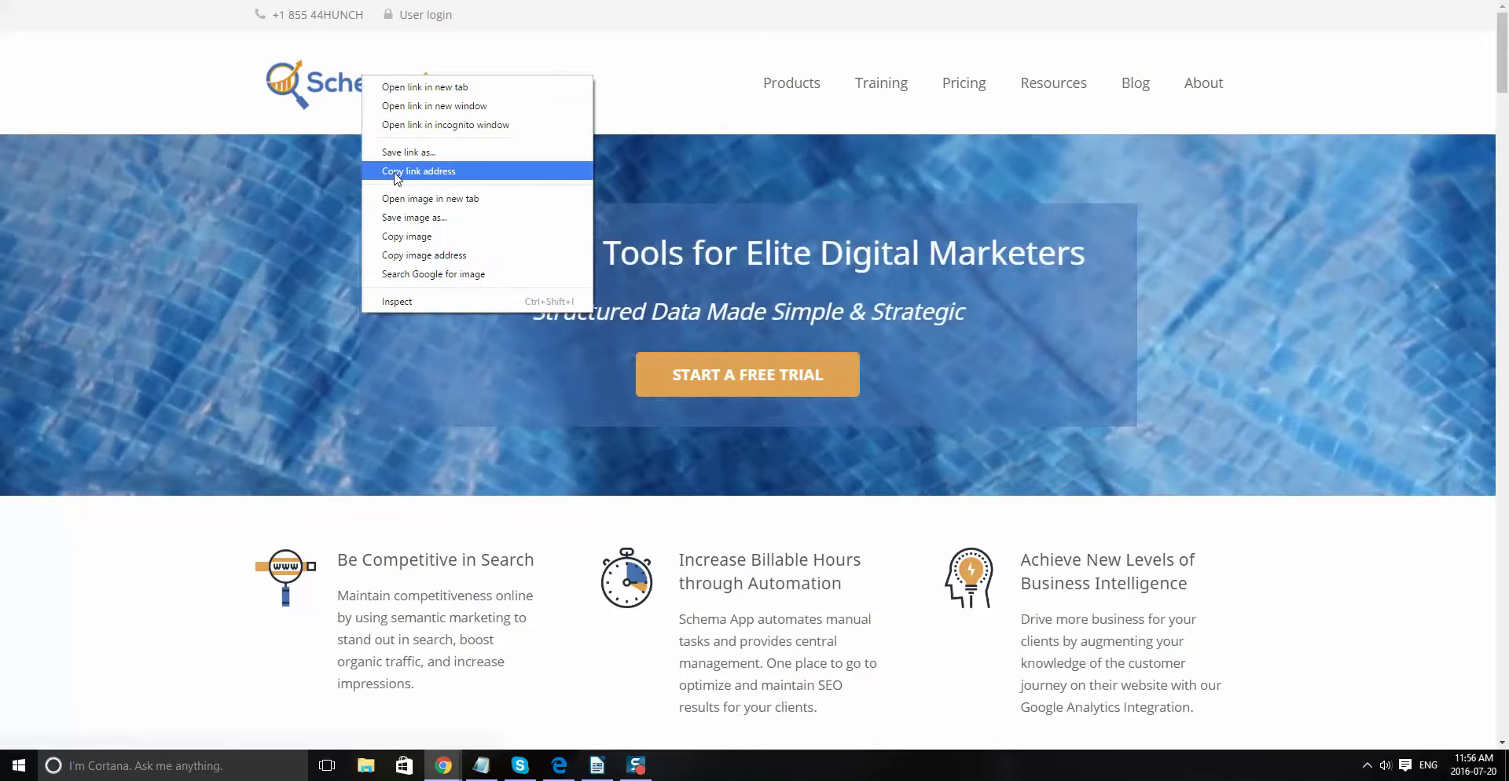
left_click(395, 173)
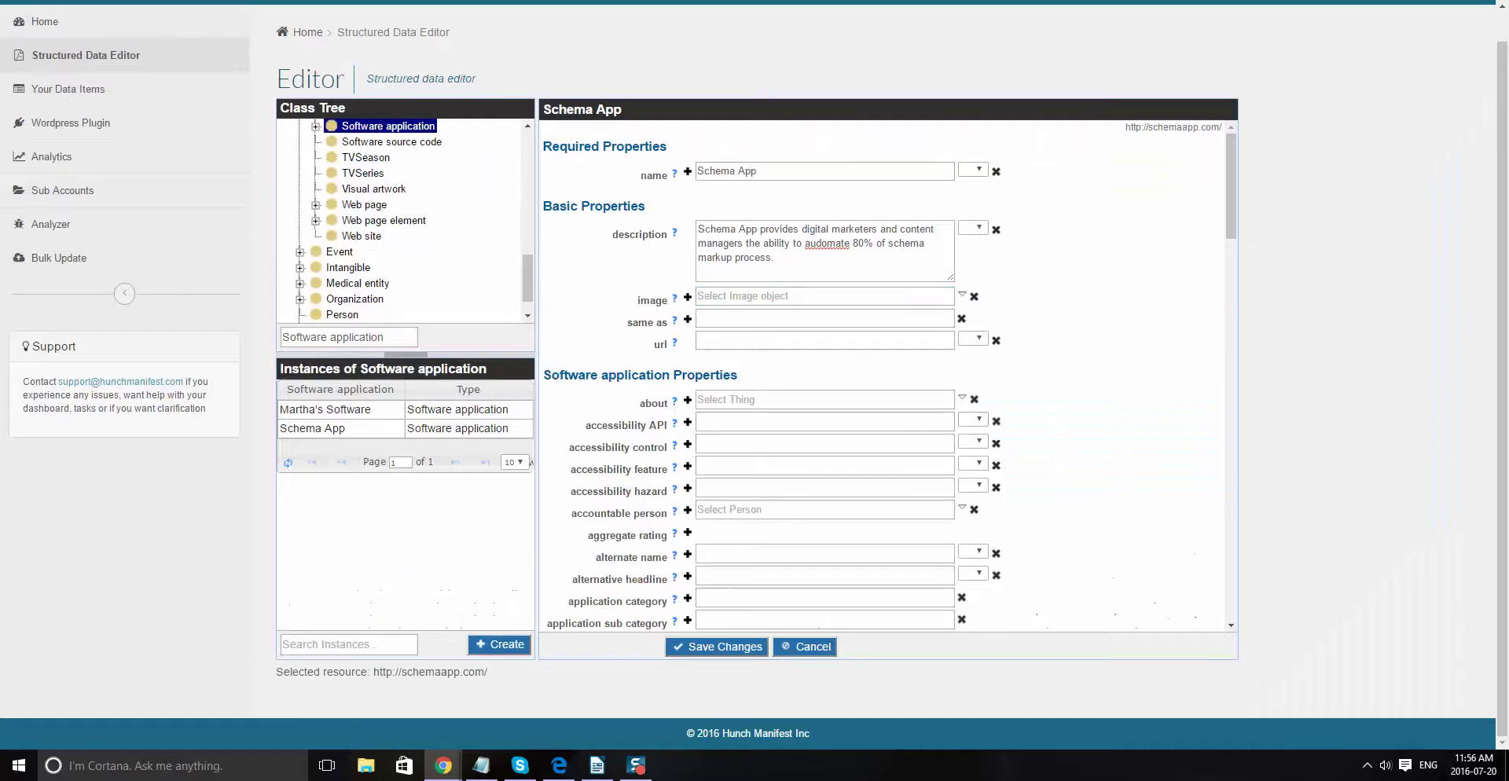
left_click(721, 297)
type("https://www.schemaapp.com/")
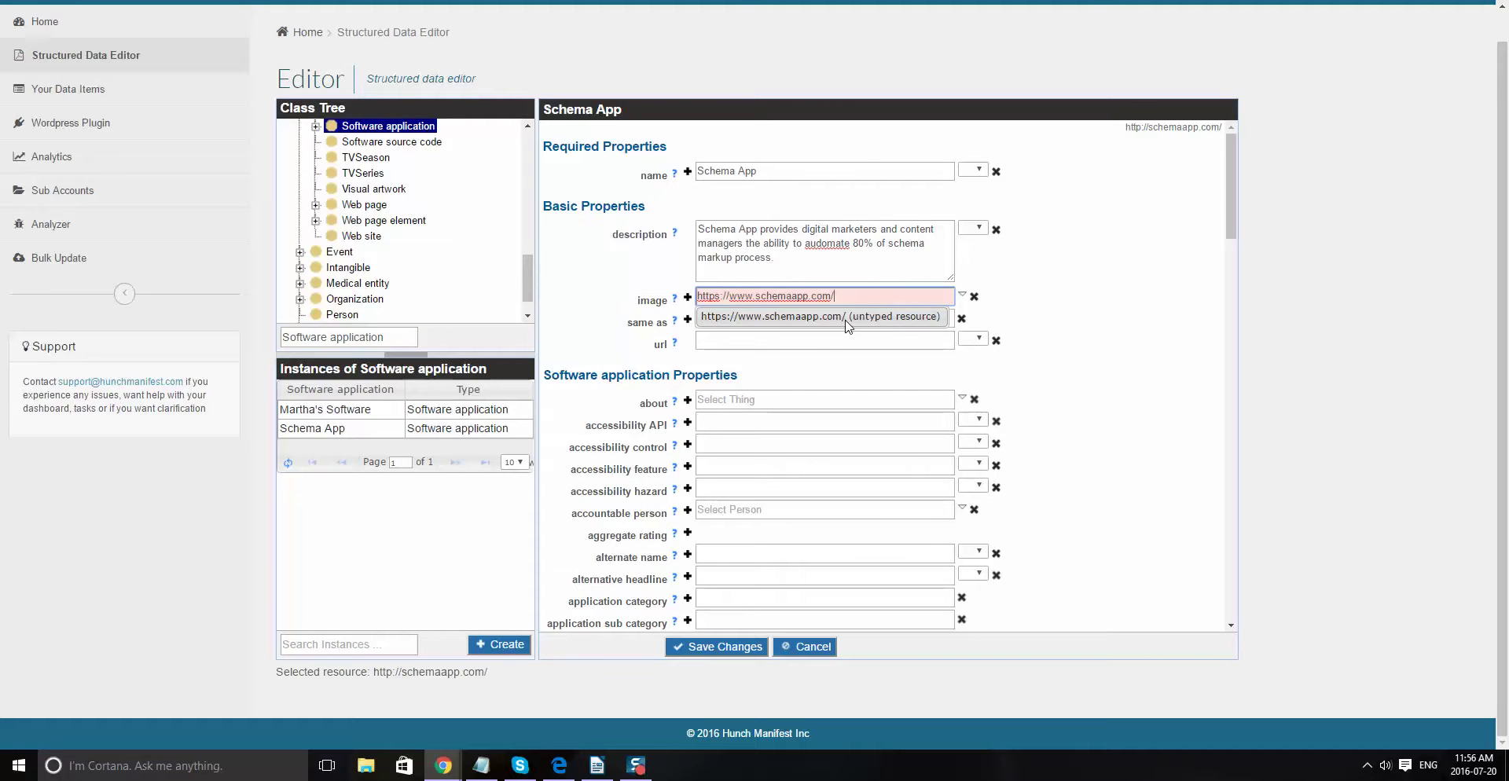
left_click(849, 317)
mouse_move(674, 301)
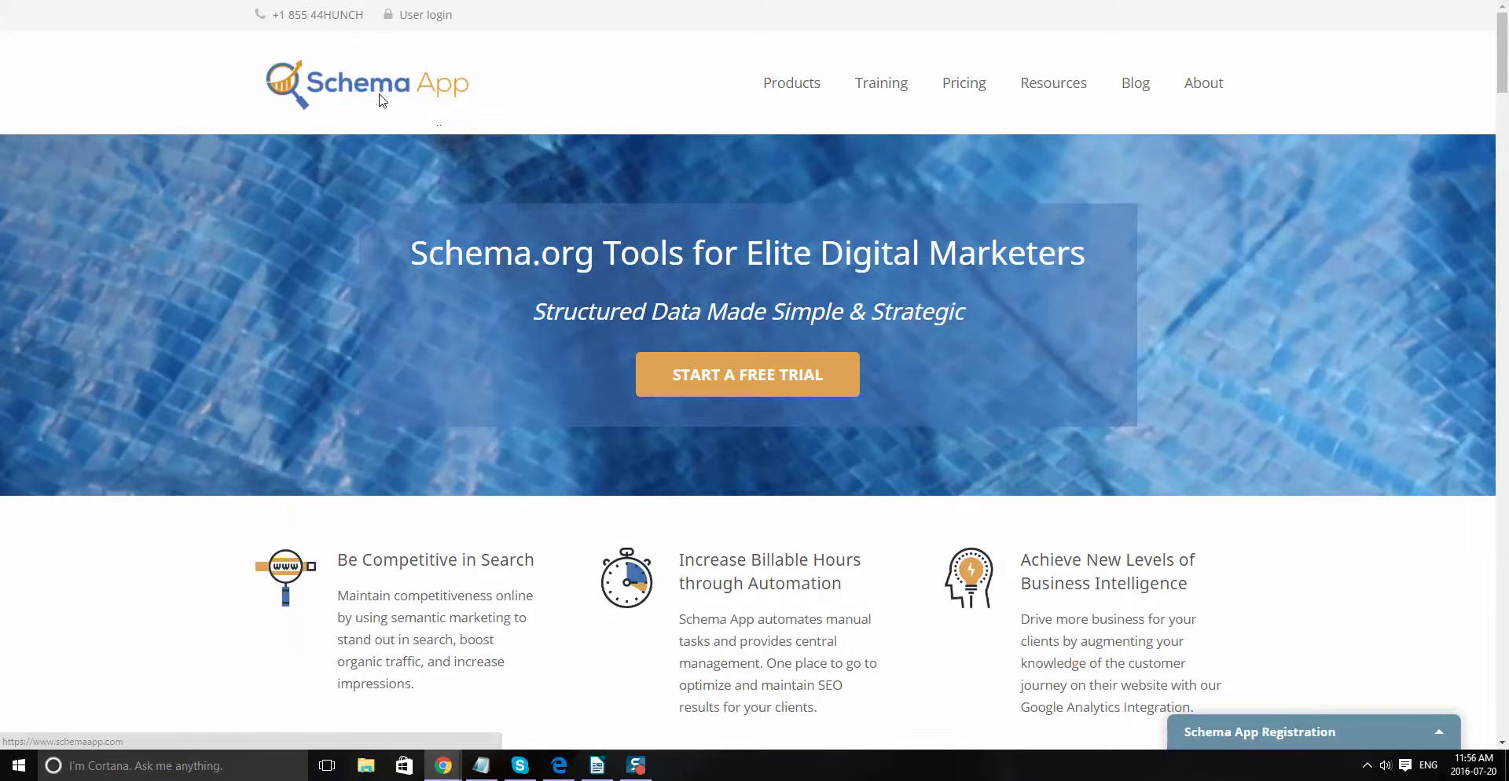
right_click(379, 94)
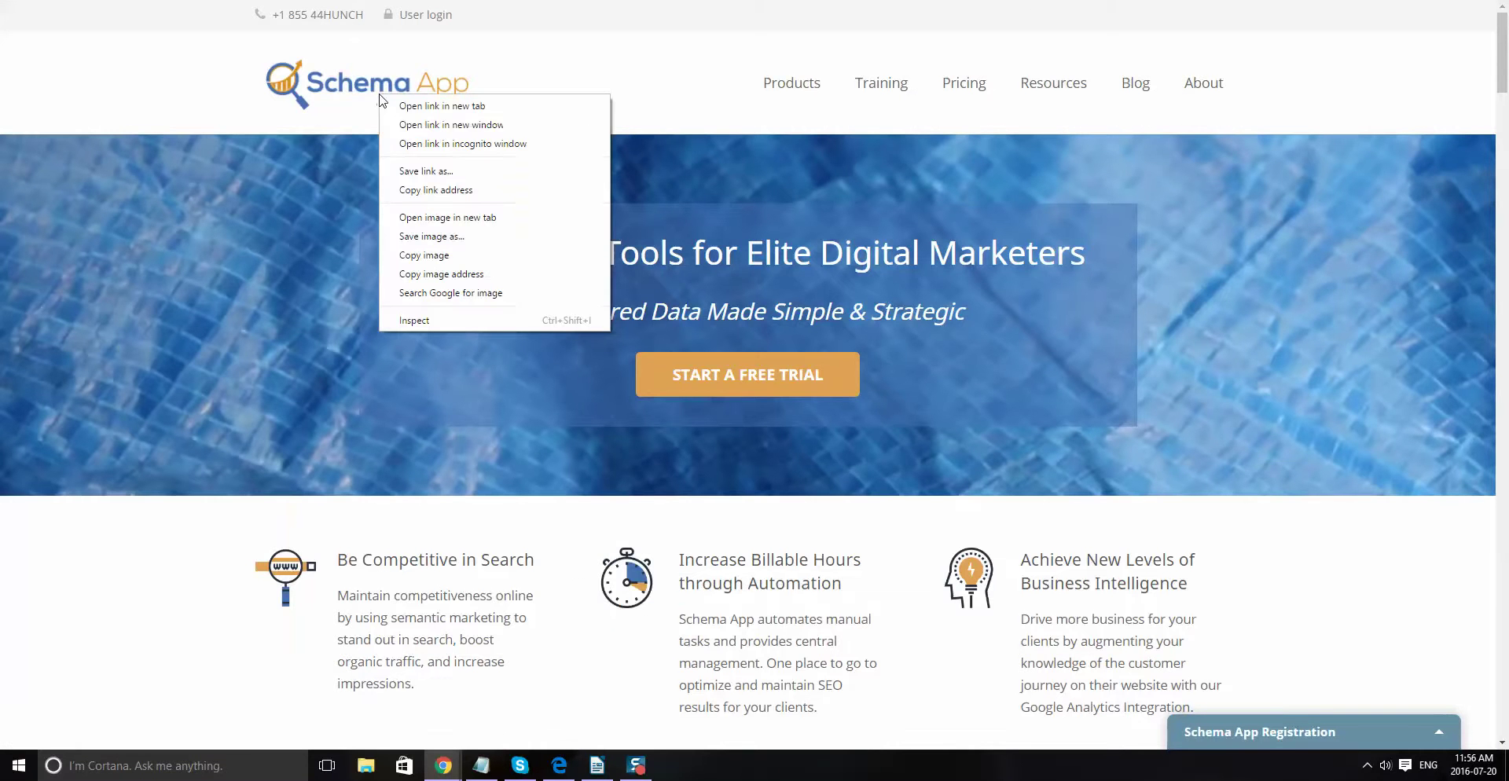
left_click(424, 274)
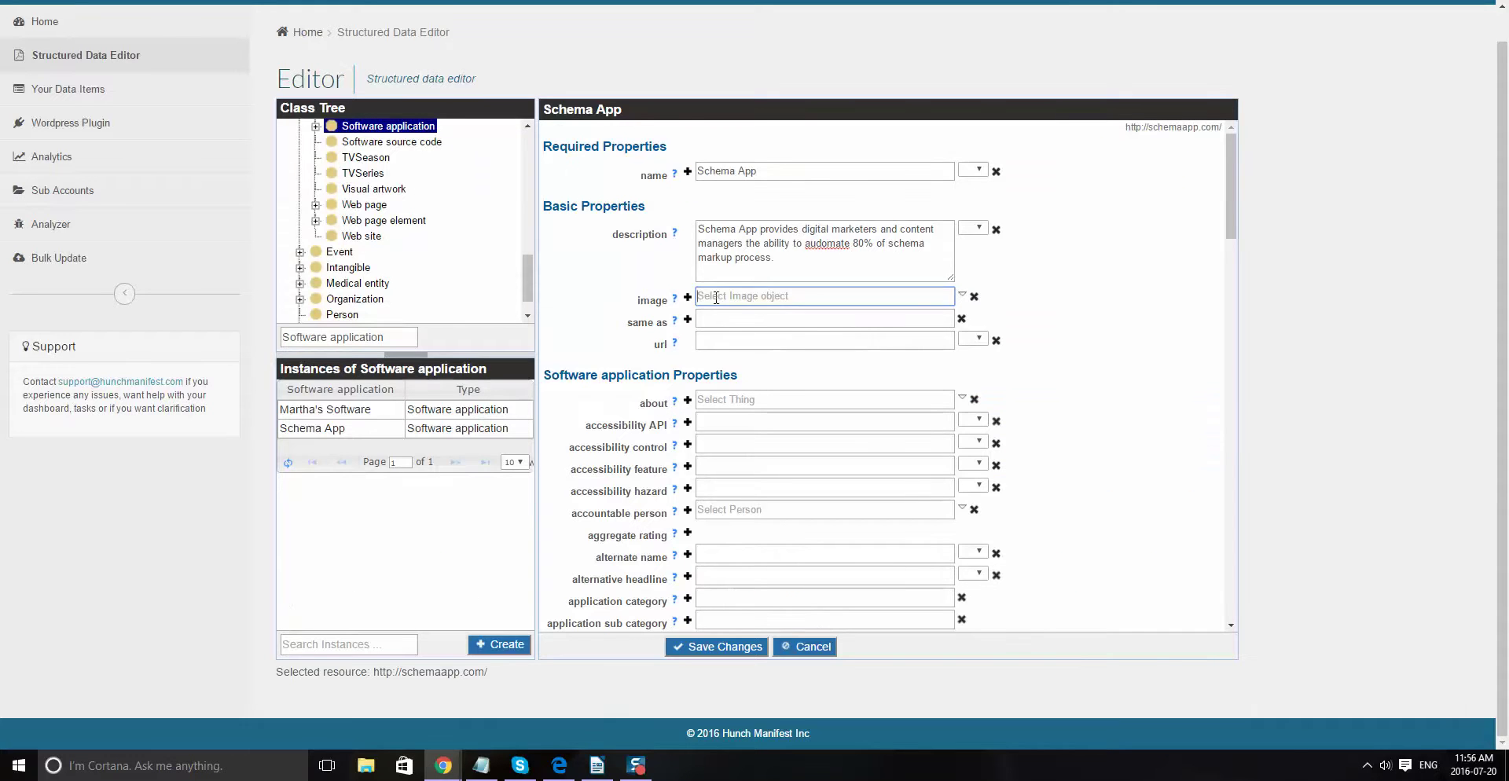
key("ctrl+v")
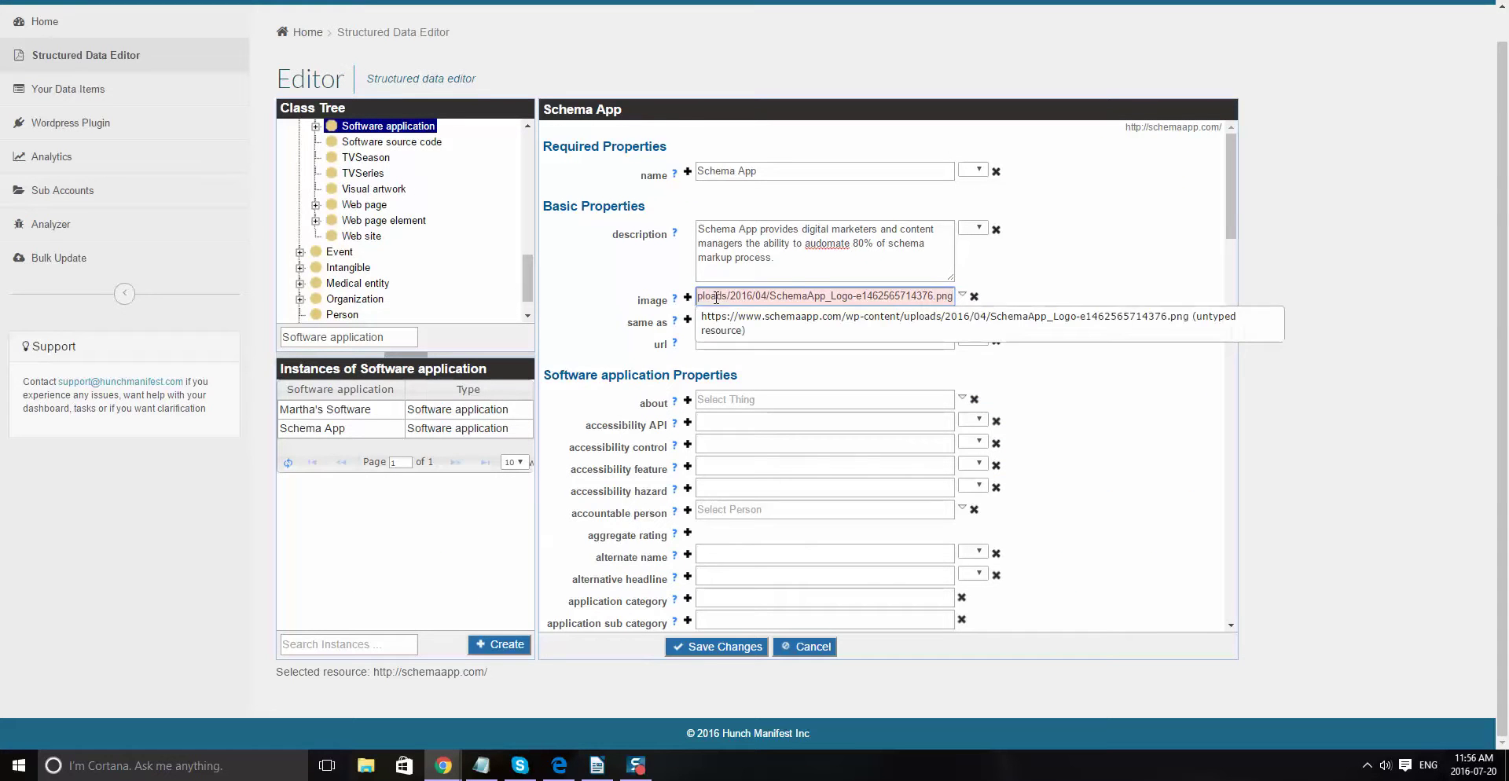
left_click(723, 327)
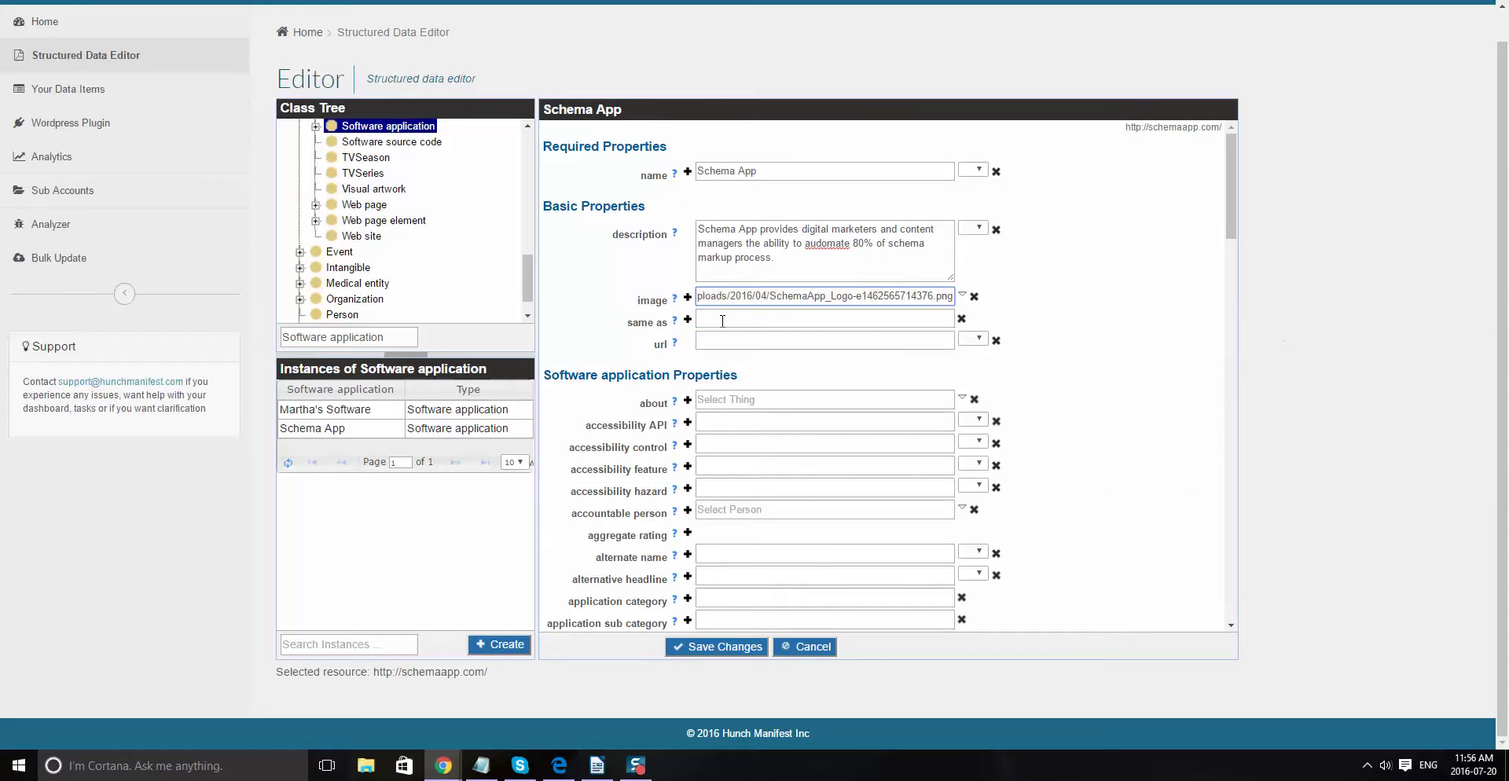
left_click(722, 321)
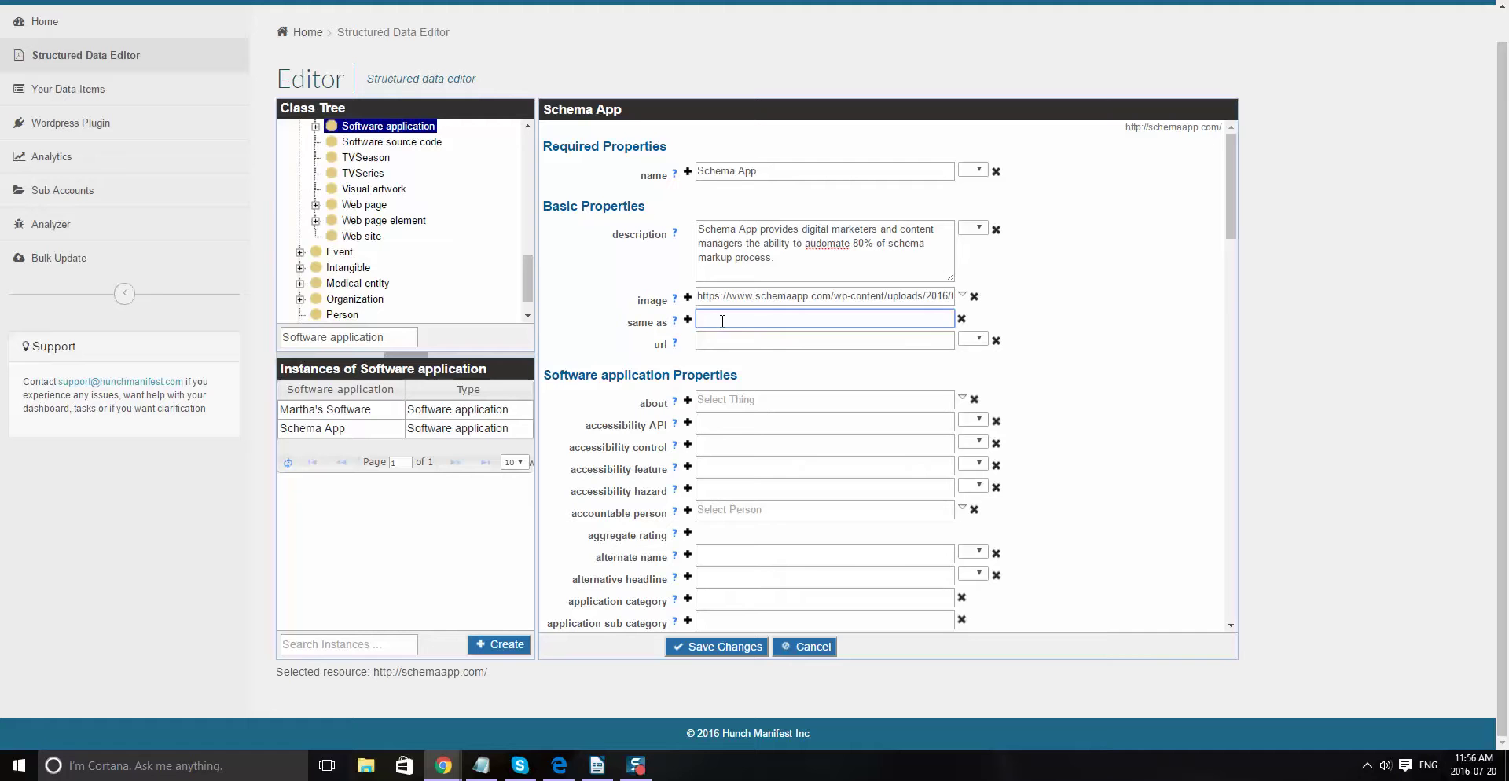
type("http")
key("BackSpace")
key("BackSpace")
type("witter.com/SchemaAppT")
key("Tab")
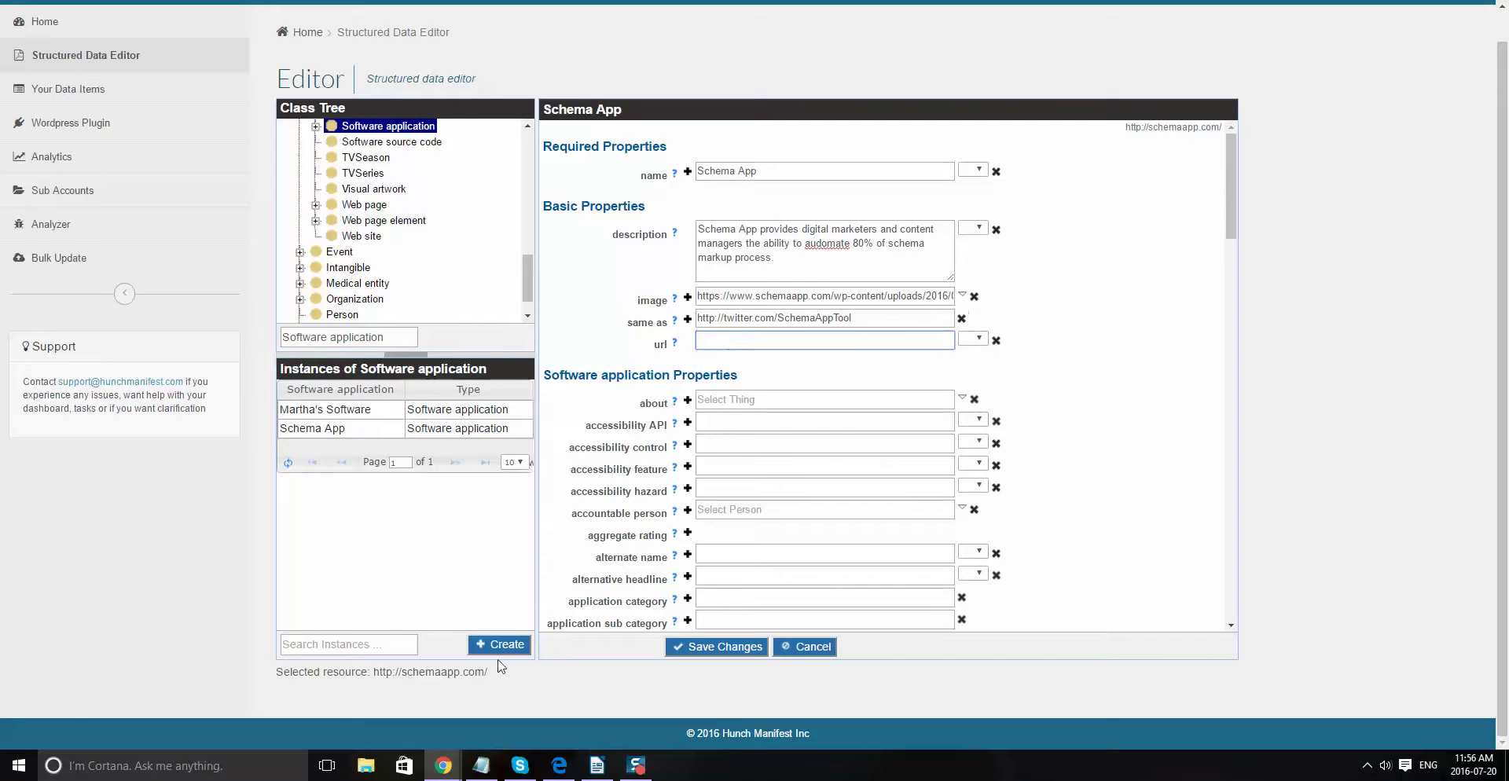
left_click_drag(493, 674, 371, 675)
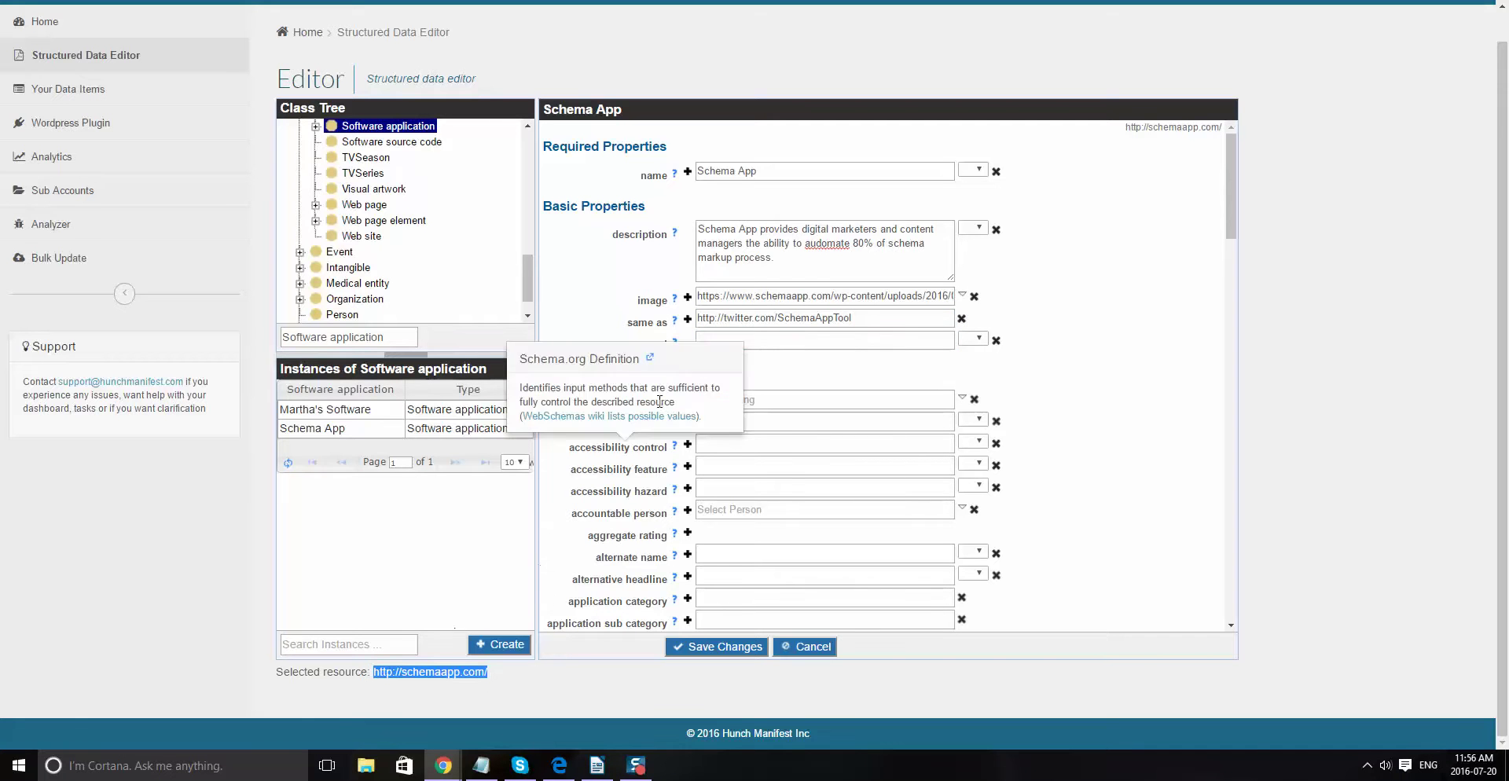
left_click(754, 339)
key("ctrl+v")
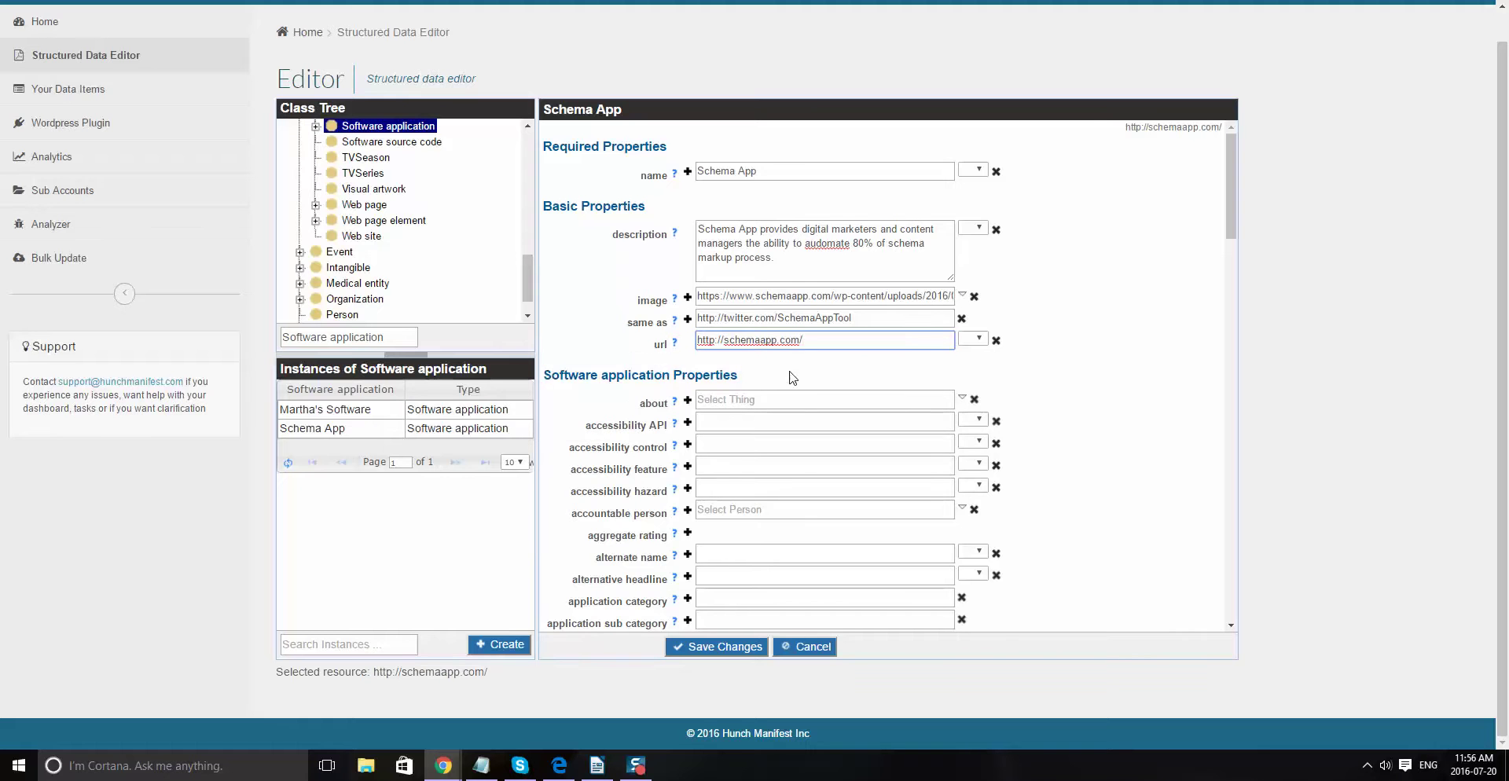
scroll(1154, 422, "down", 2)
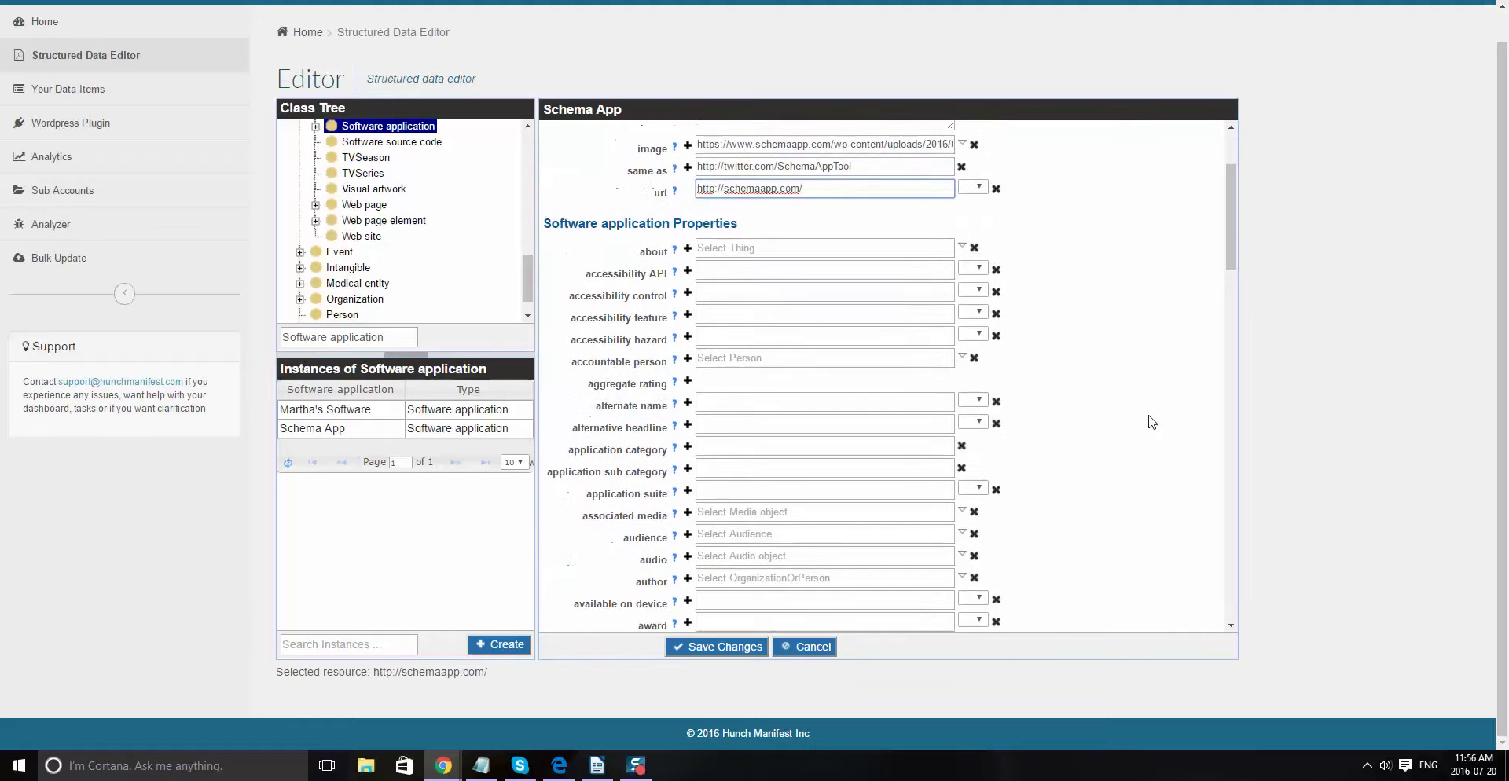
scroll(1098, 421, "down", 1)
scroll(1099, 422, "up", 2)
mouse_move(665, 321)
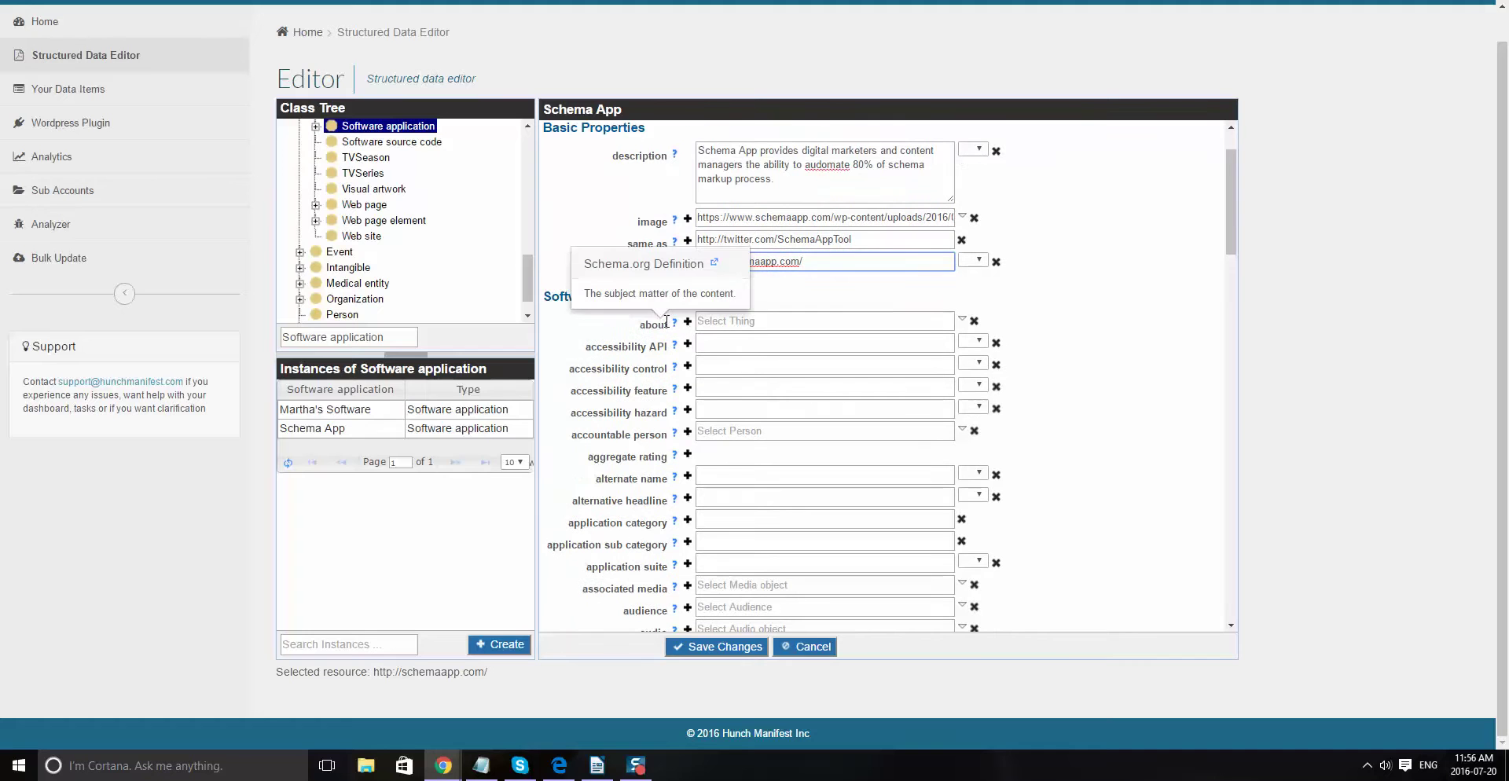
left_click(741, 321)
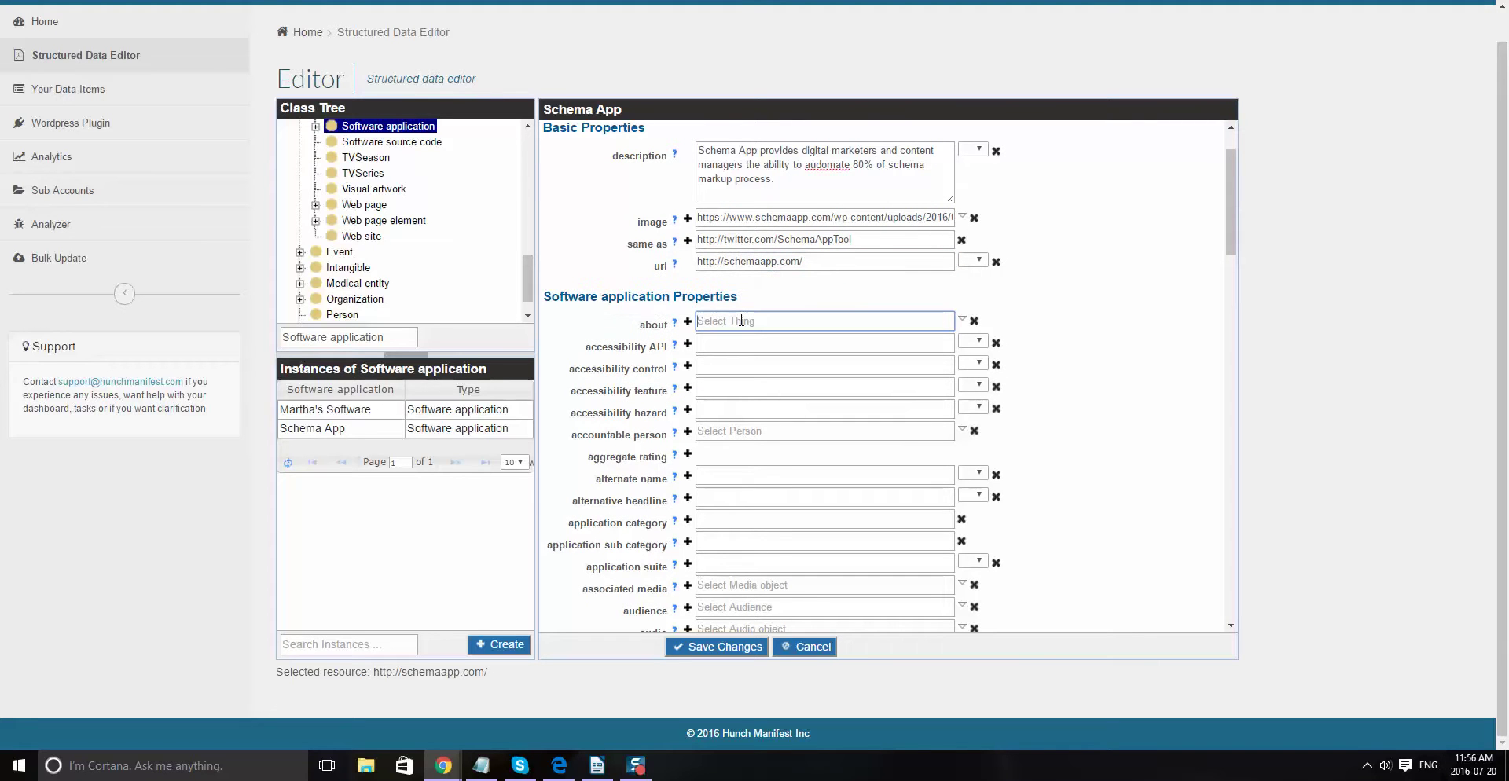
left_click(962, 319)
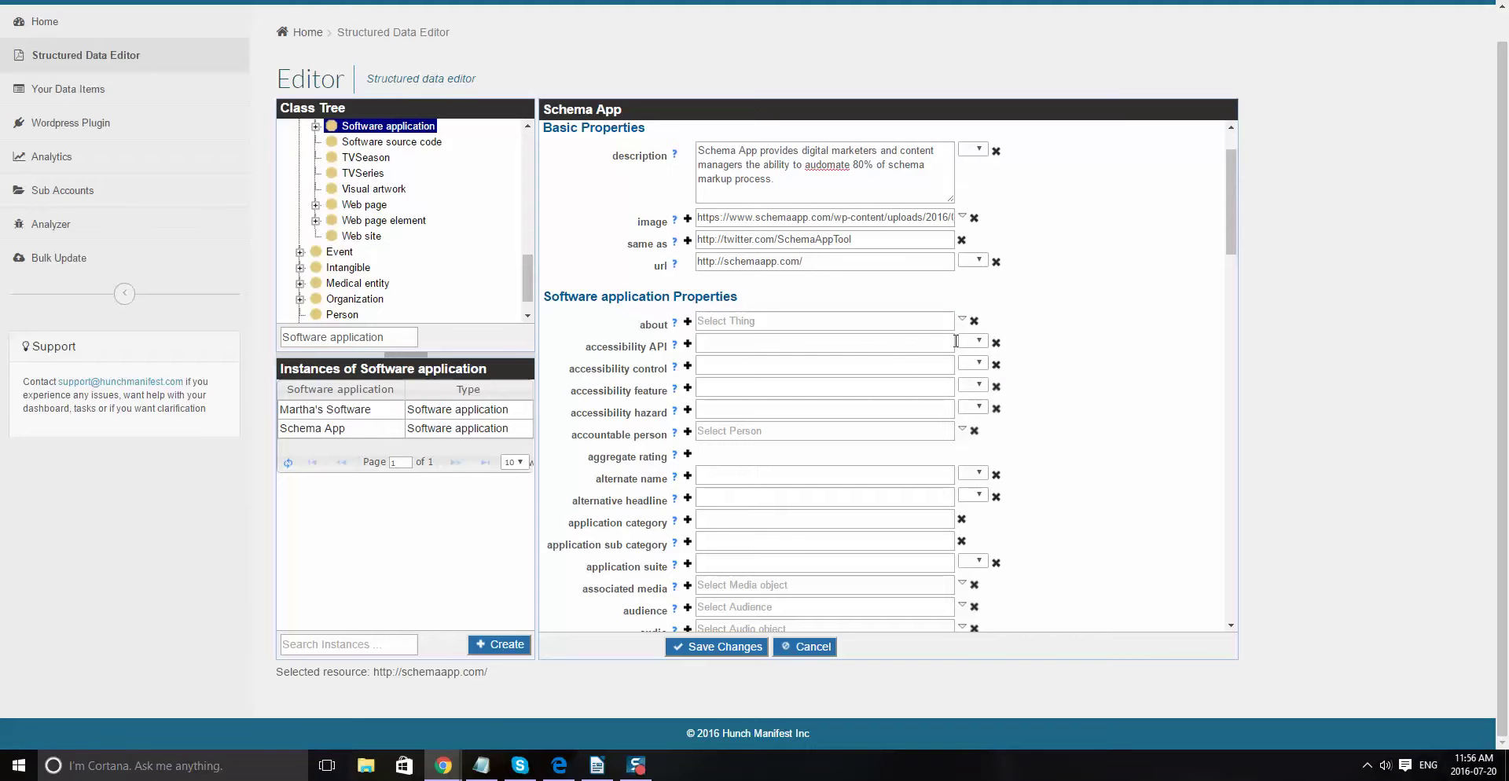
type("Schema.ro")
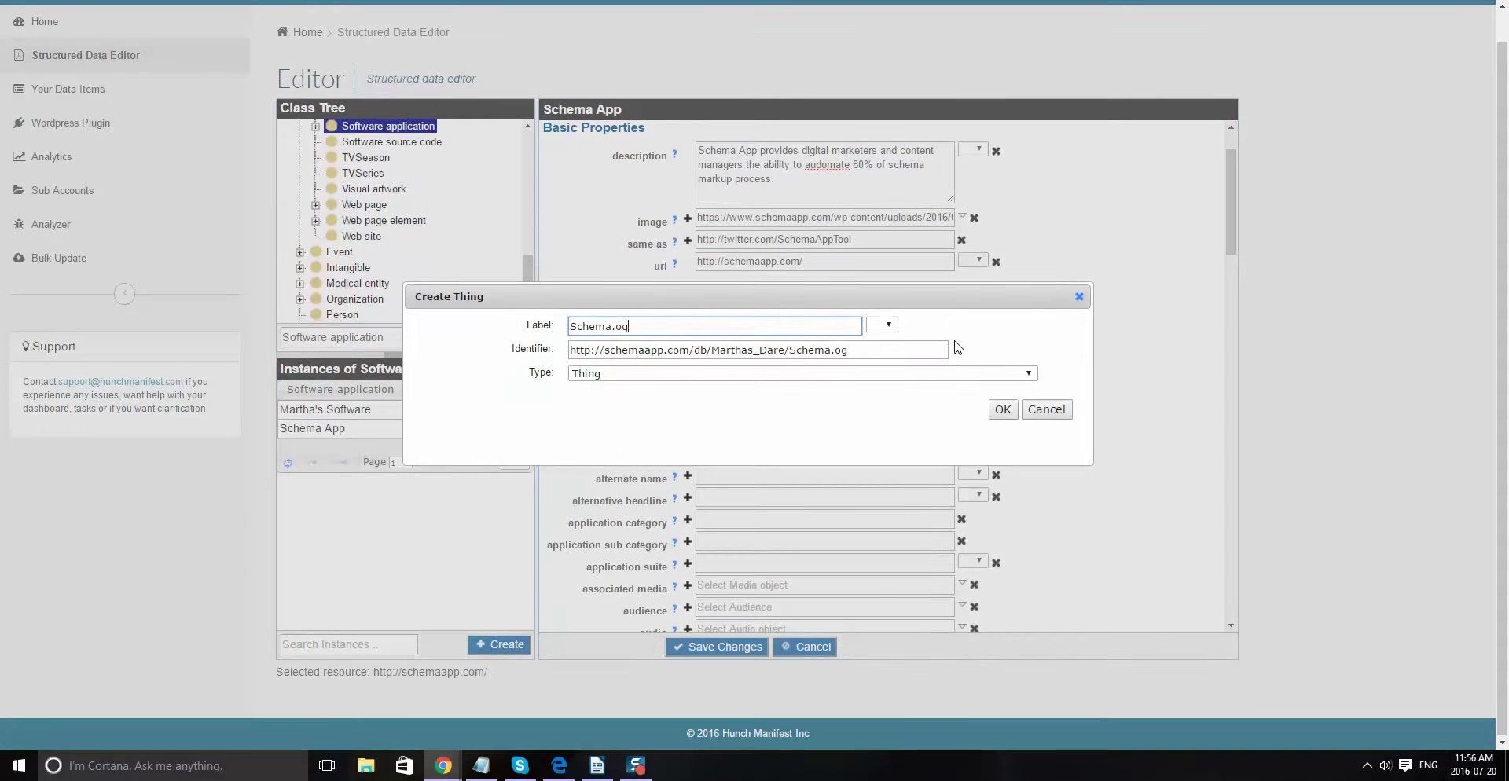
type("g Vocabulary")
triple_click(900, 348)
left_click(627, 350)
left_click_drag(643, 350, 887, 353)
type(".org")
key("Delete")
key("Delete")
key("Delete")
key("Delete")
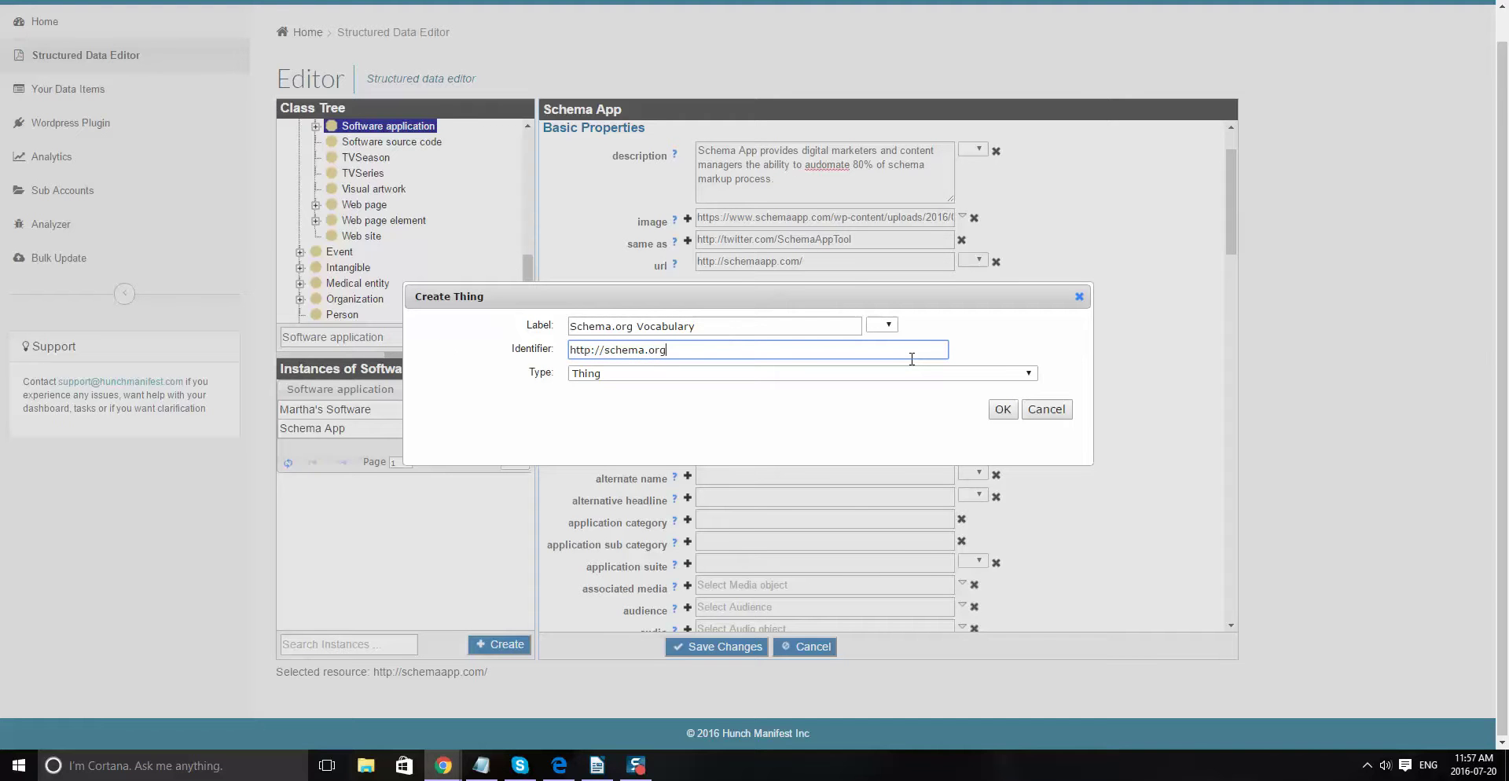
- Choose Language as the new item's type and confirm it
left_click(905, 374)
left_click(901, 375)
left_click(902, 377)
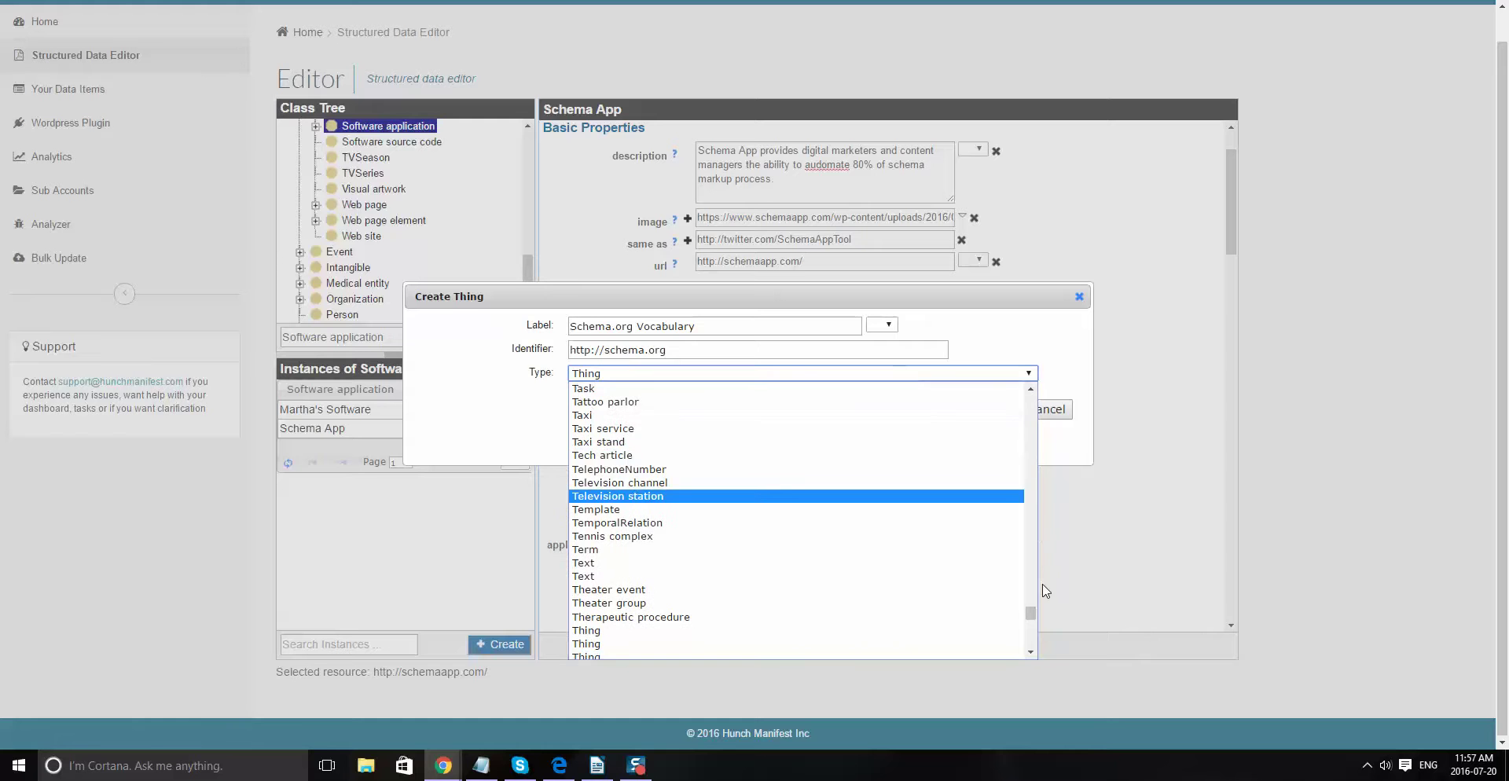
left_click(1032, 639)
scroll(1033, 639, "down", 3)
scroll(758, 539, "down", 3)
scroll(760, 540, "up", 15)
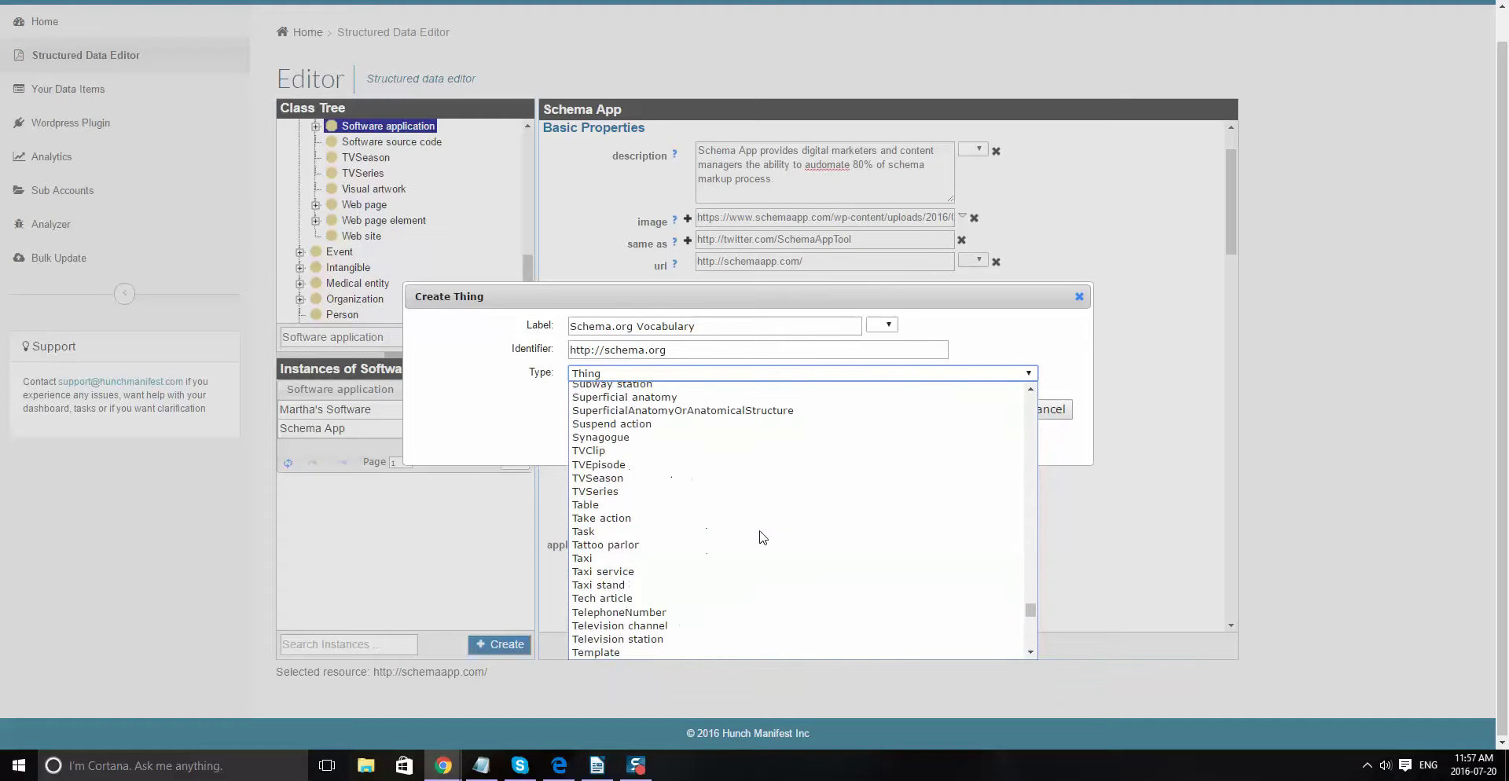
scroll(760, 540, "up", 15)
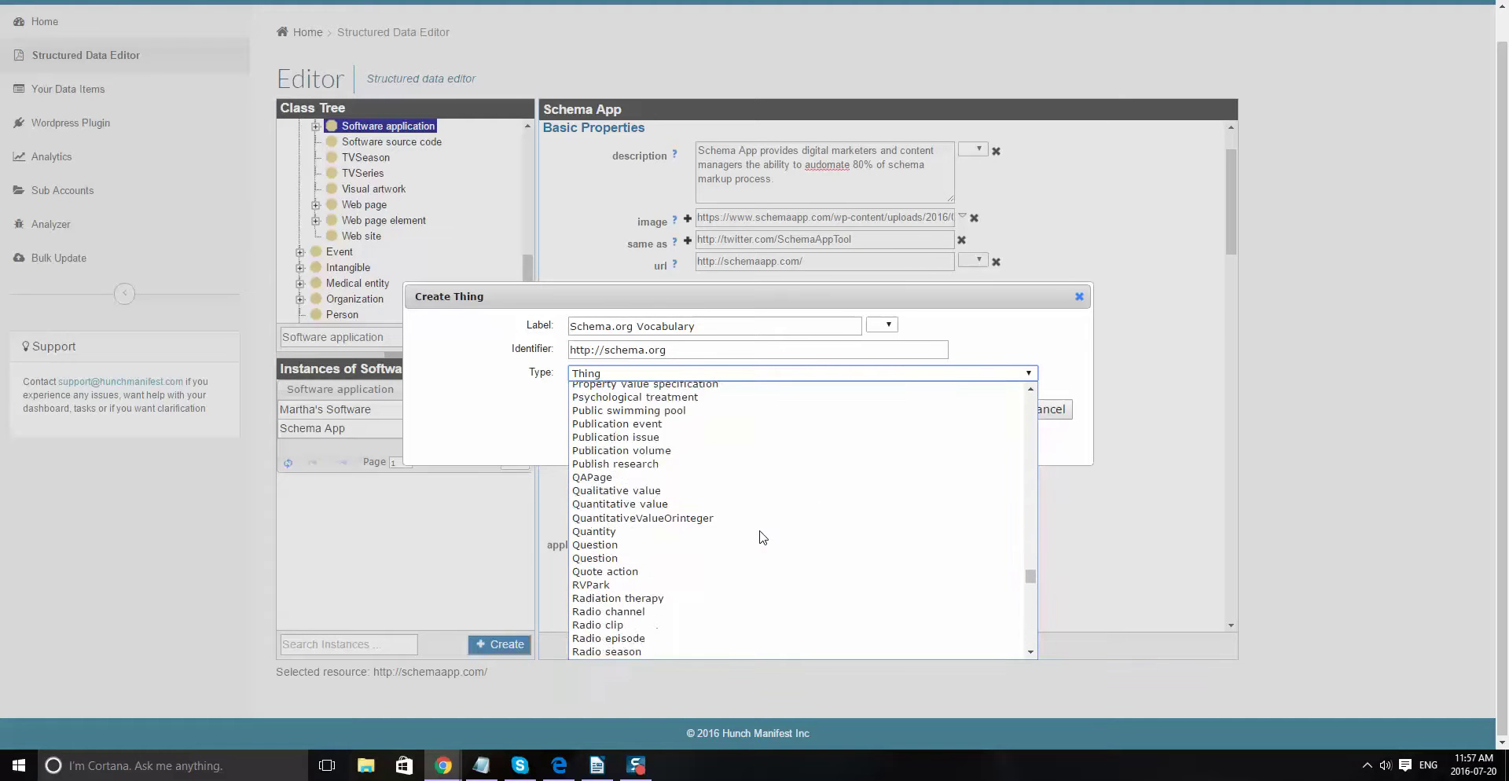
scroll(760, 539, "up", 3)
key("l")
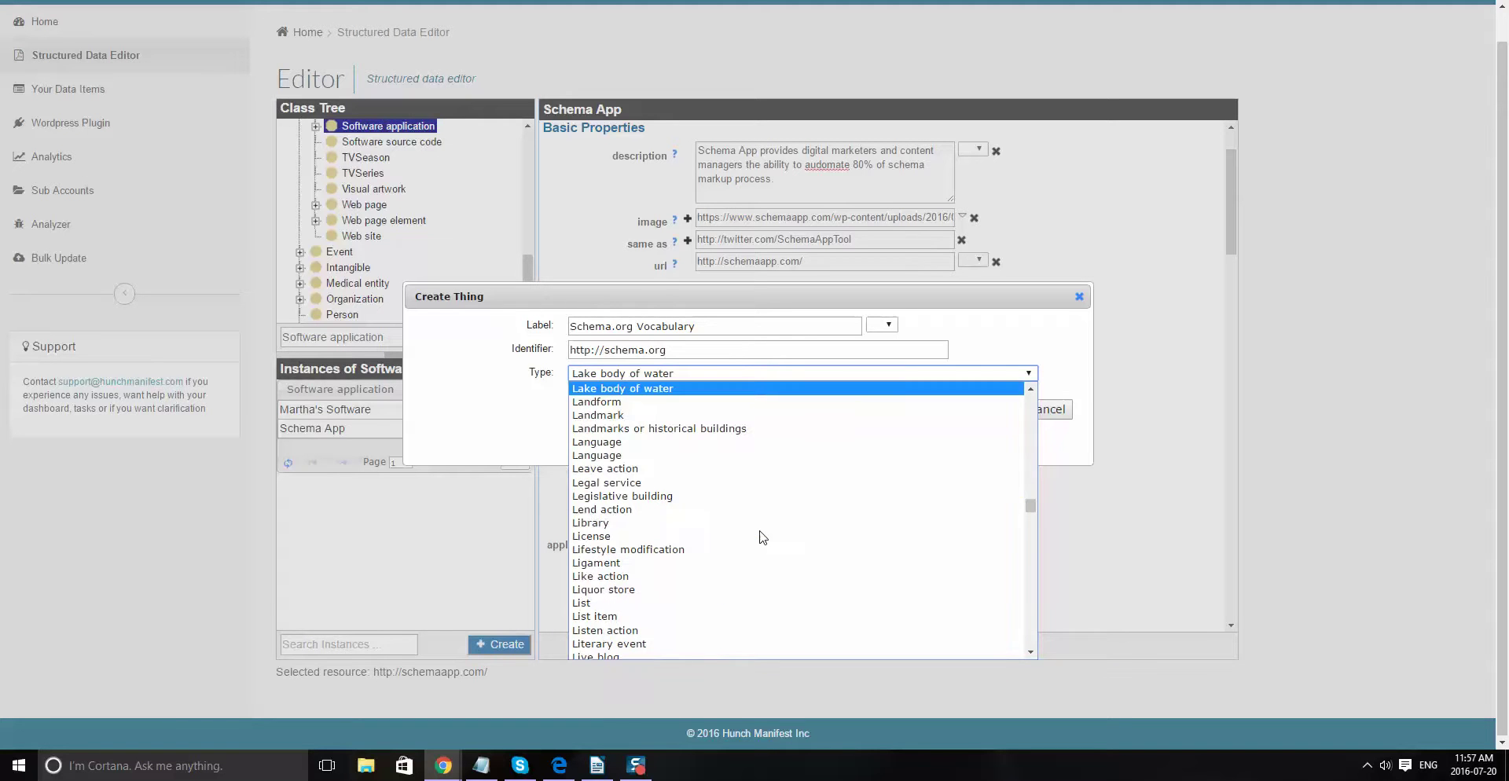
left_click(654, 455)
left_click(1003, 410)
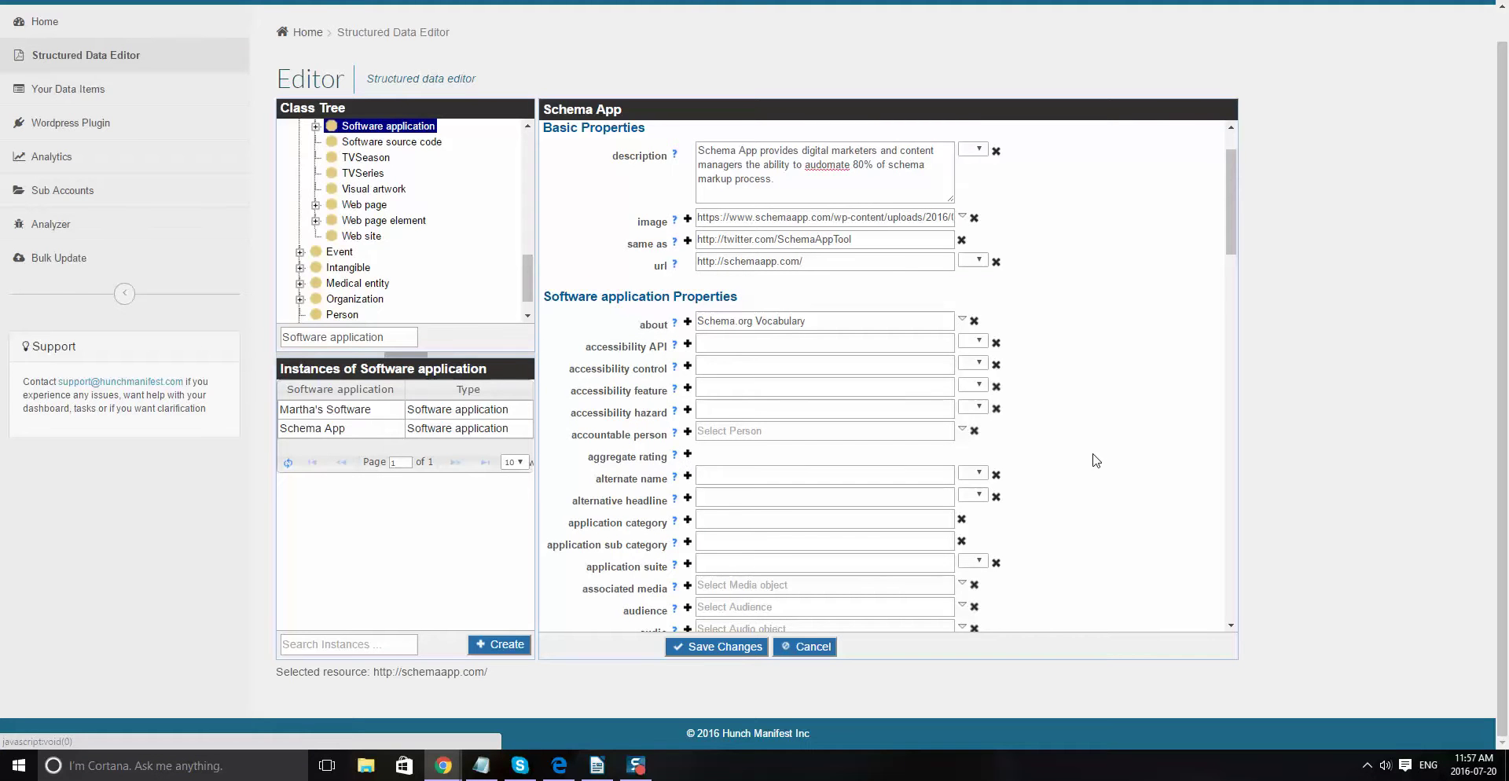
- Scroll down to the offers property and open its Select Offer dropdown
scroll(1100, 460, "down", 3)
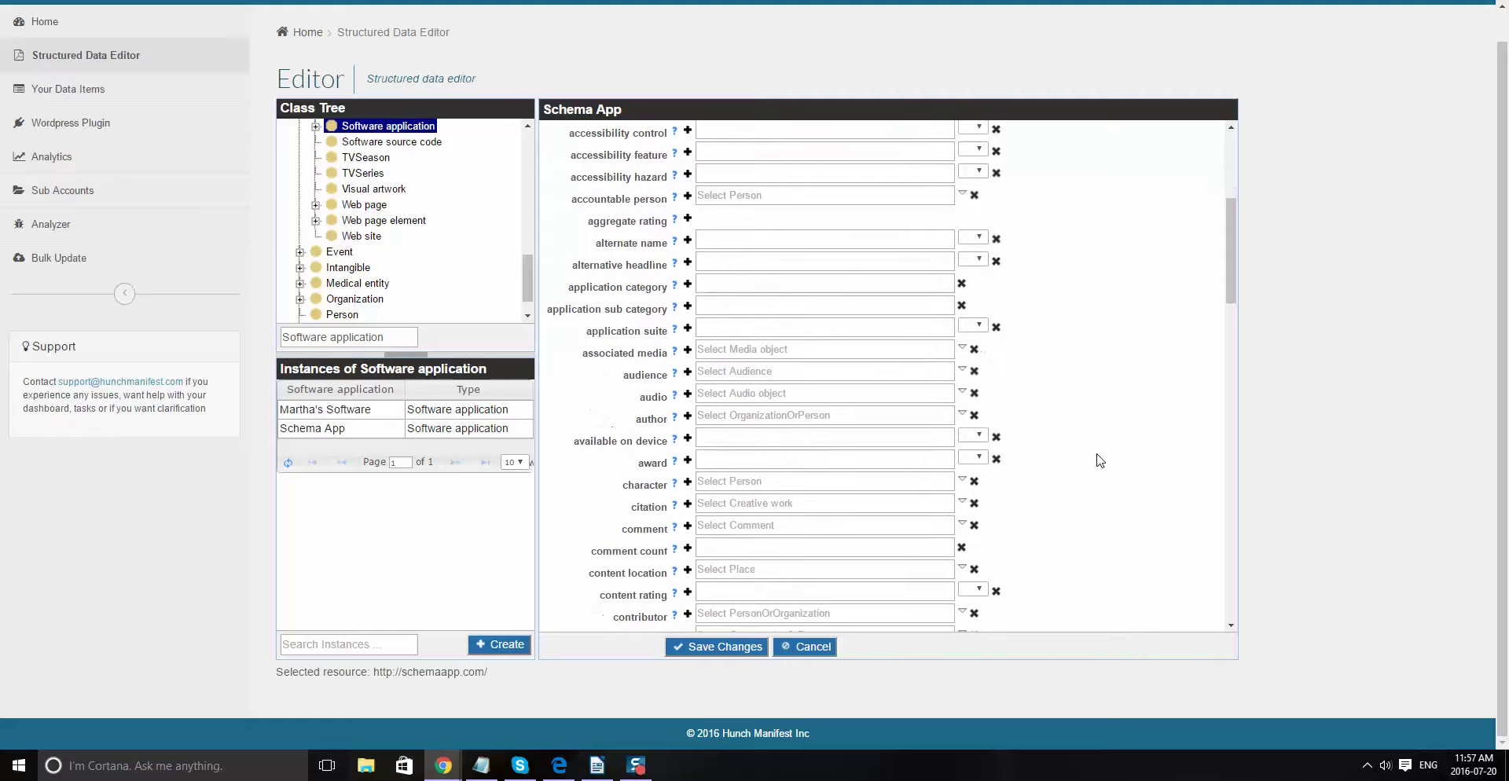
scroll(1100, 461, "down", 1)
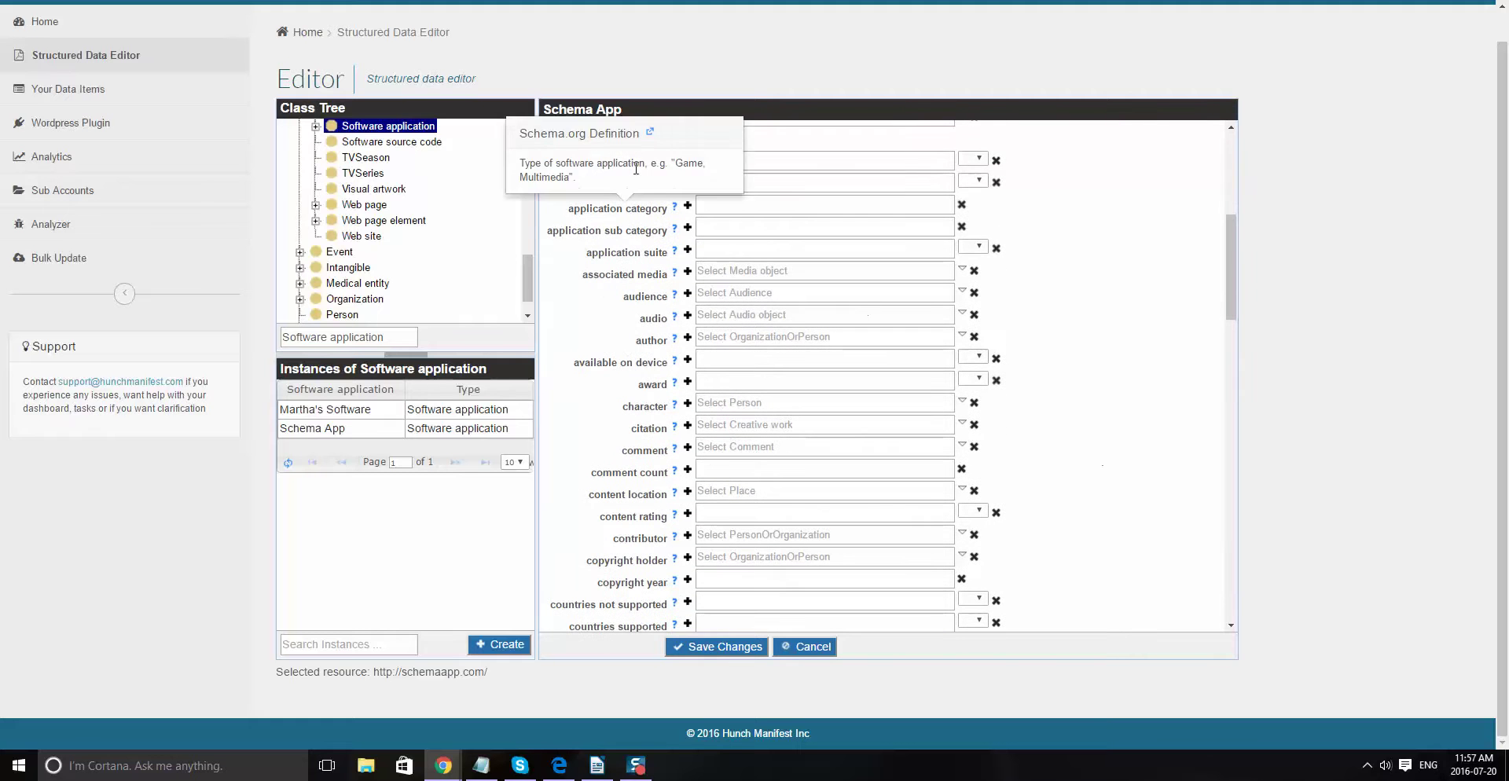
scroll(863, 427, "down", 2)
scroll(865, 427, "down", 2)
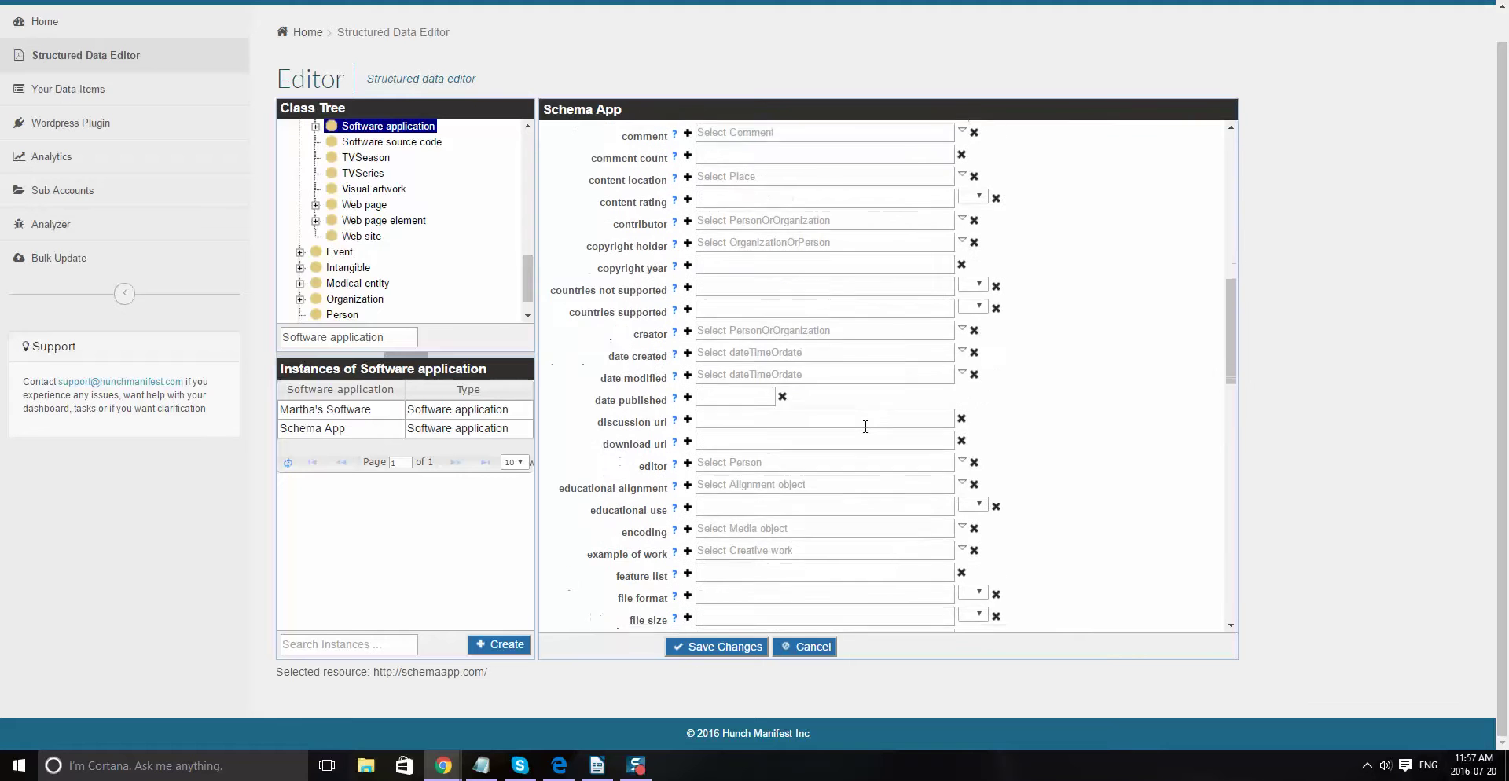
scroll(865, 427, "down", 1)
scroll(865, 427, "down", 3)
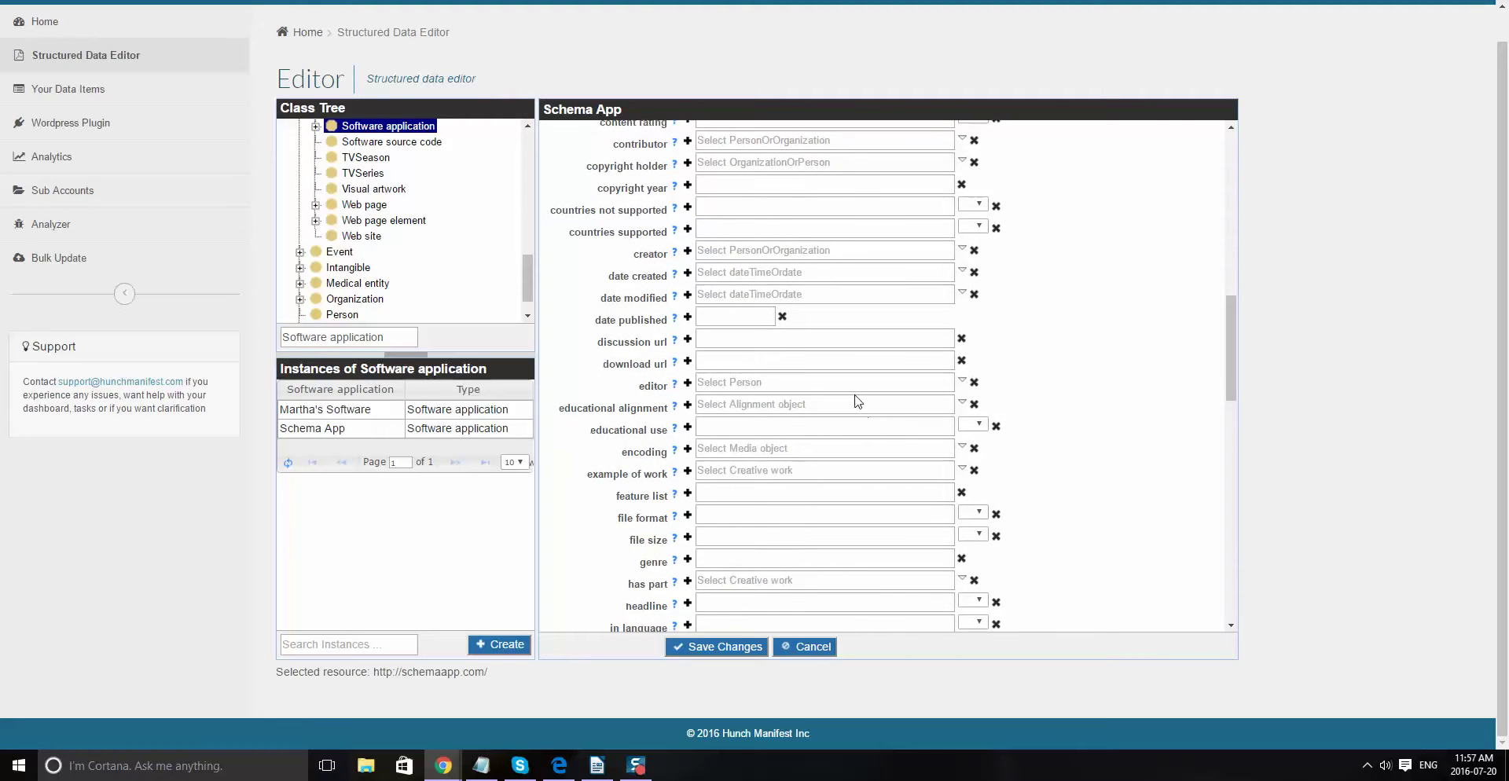
scroll(856, 395, "down", 7)
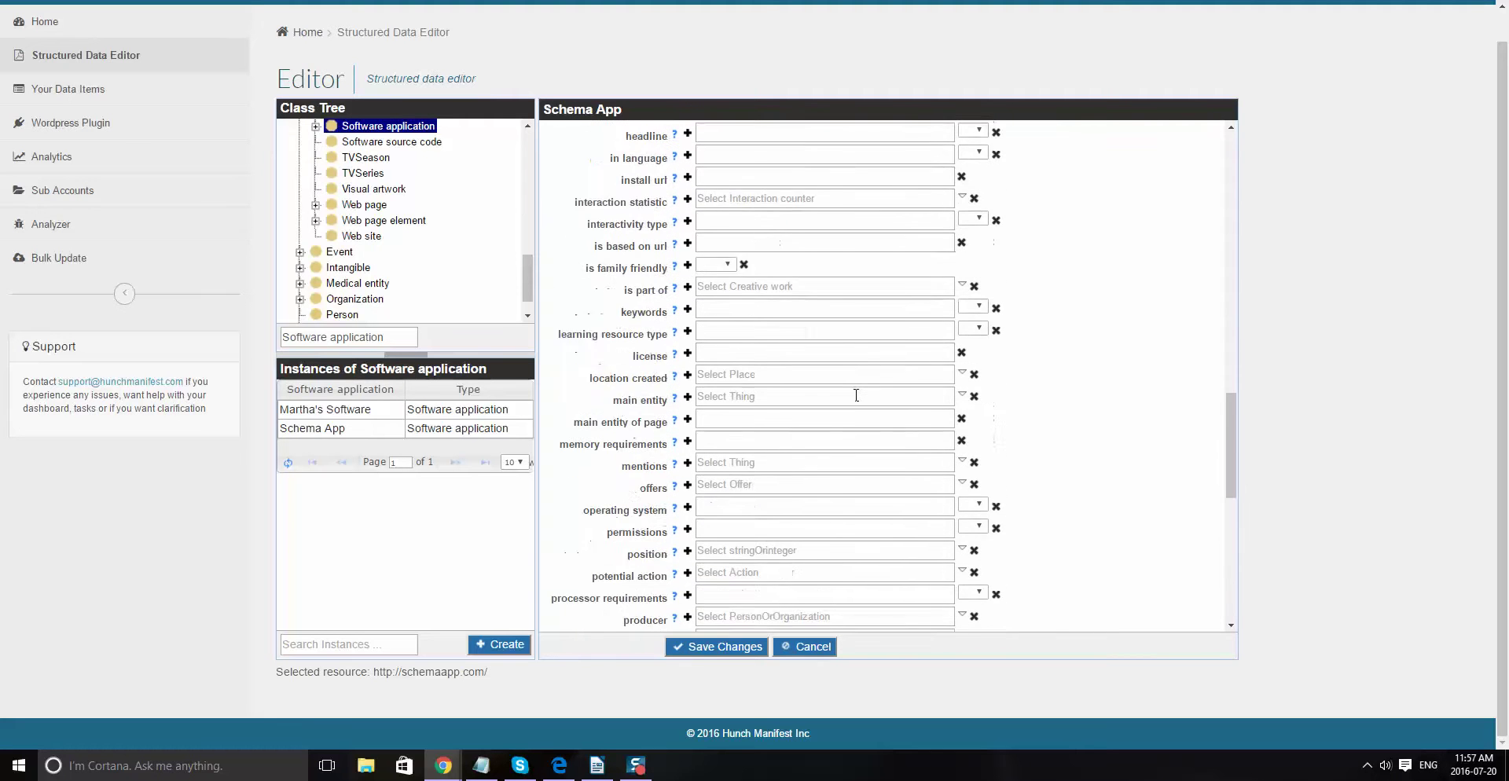
scroll(856, 394, "up", 3)
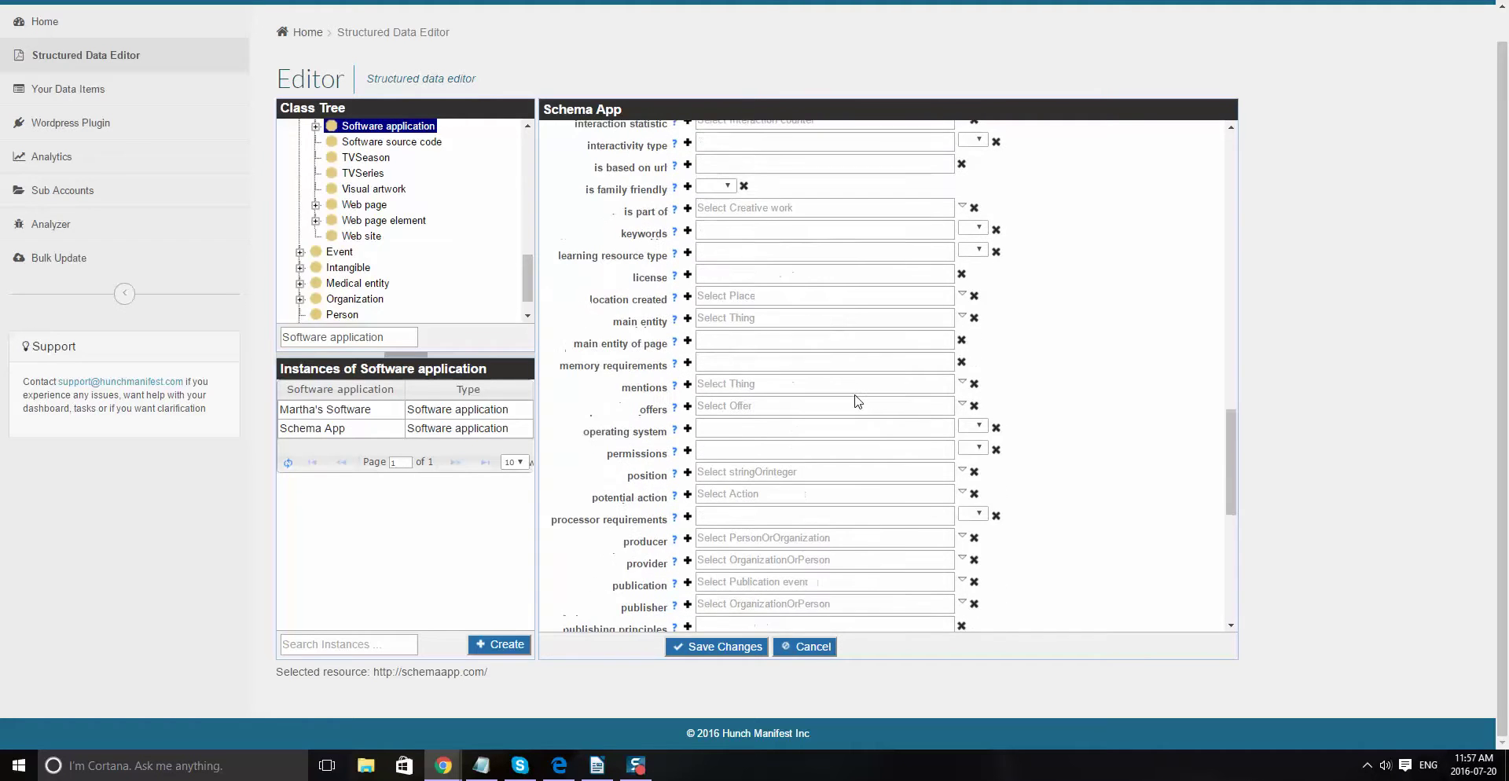
mouse_move(650, 406)
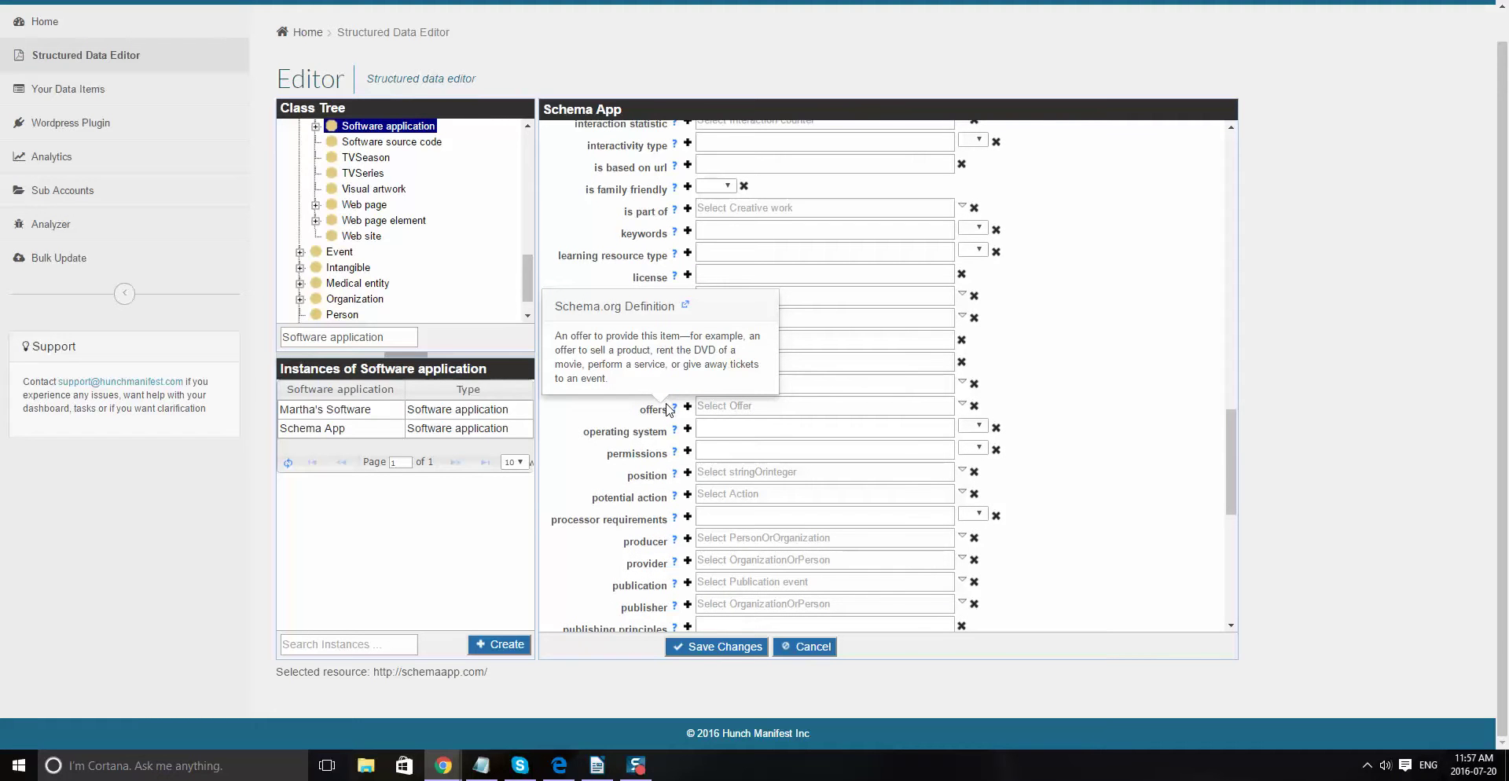
left_click(723, 405)
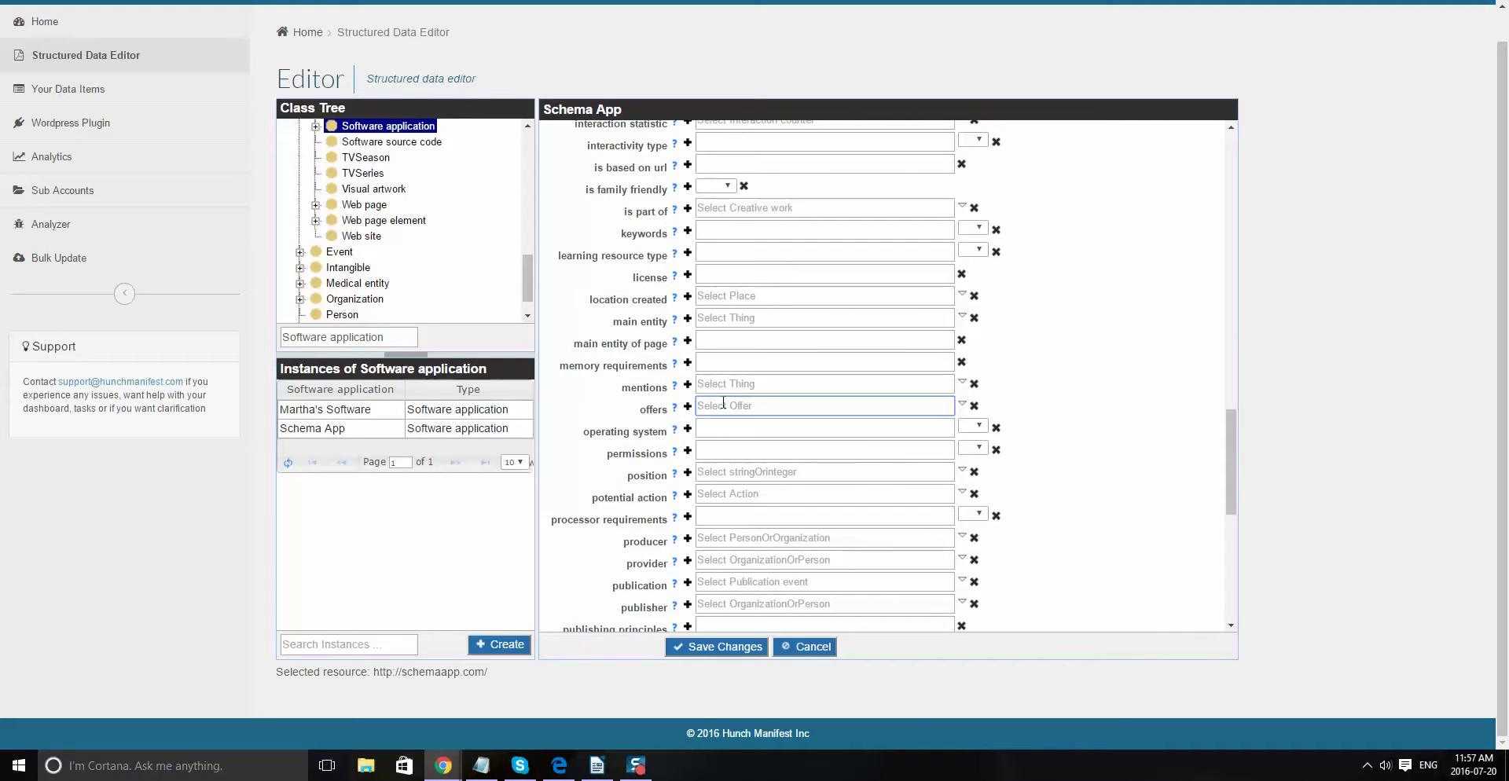
type("Pr")
key("BackSpace")
key("BackSpace")
key("BackSpace")
left_click(963, 406)
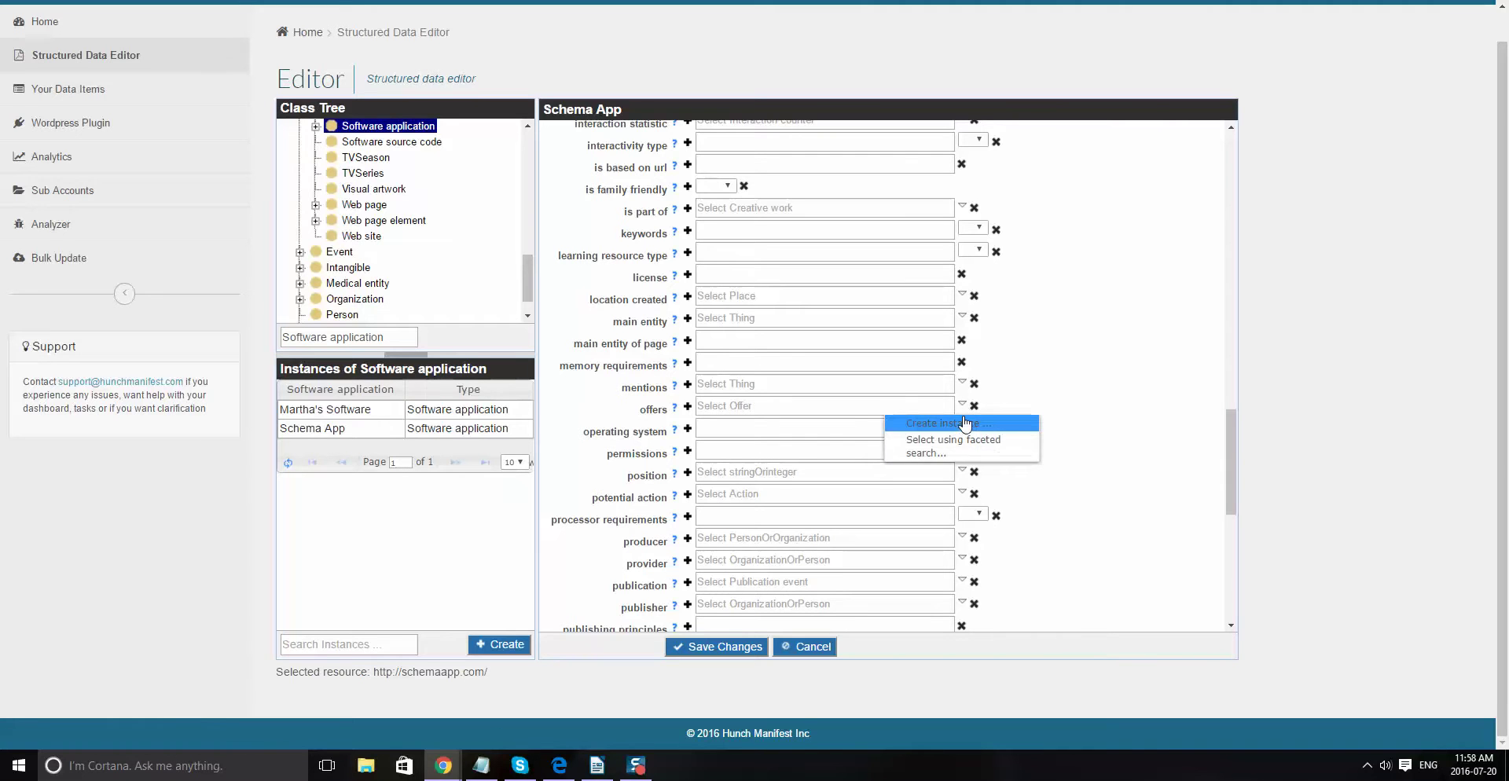
left_click(965, 424)
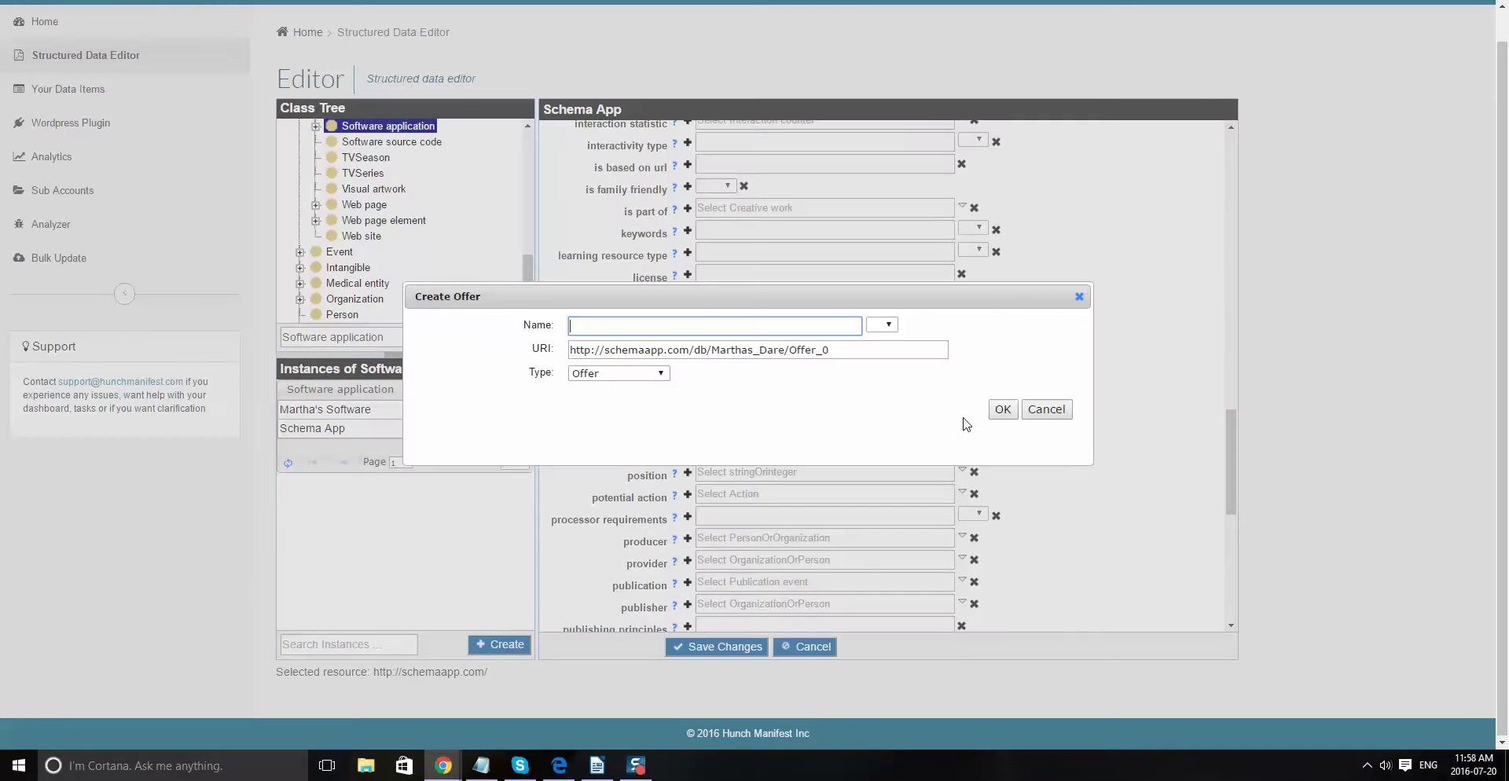
type("Pro Account")
left_click_drag(845, 350, 515, 346)
key("BackSpace")
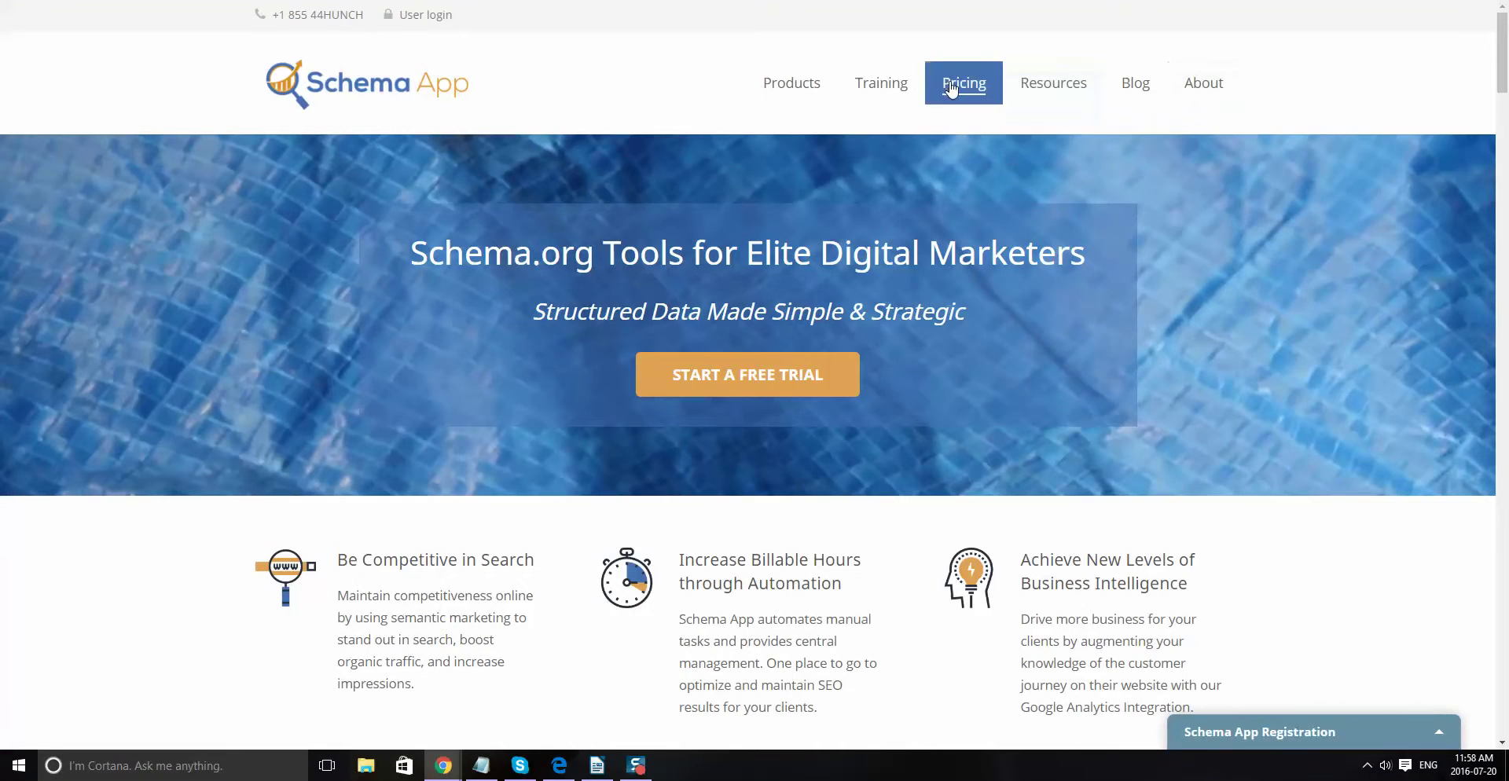
left_click(953, 87)
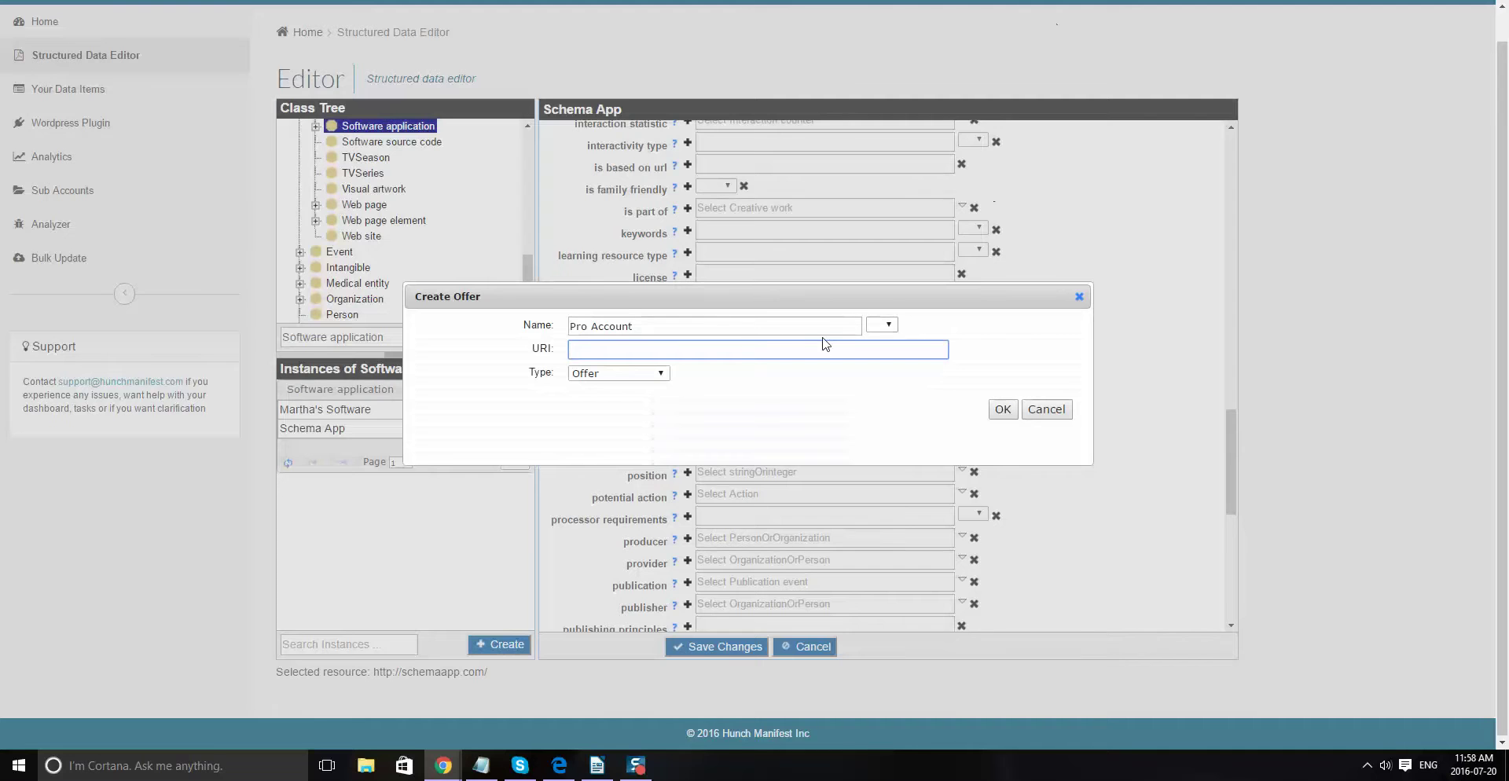
type("https://www.schemaapp.com/product-pricing/")
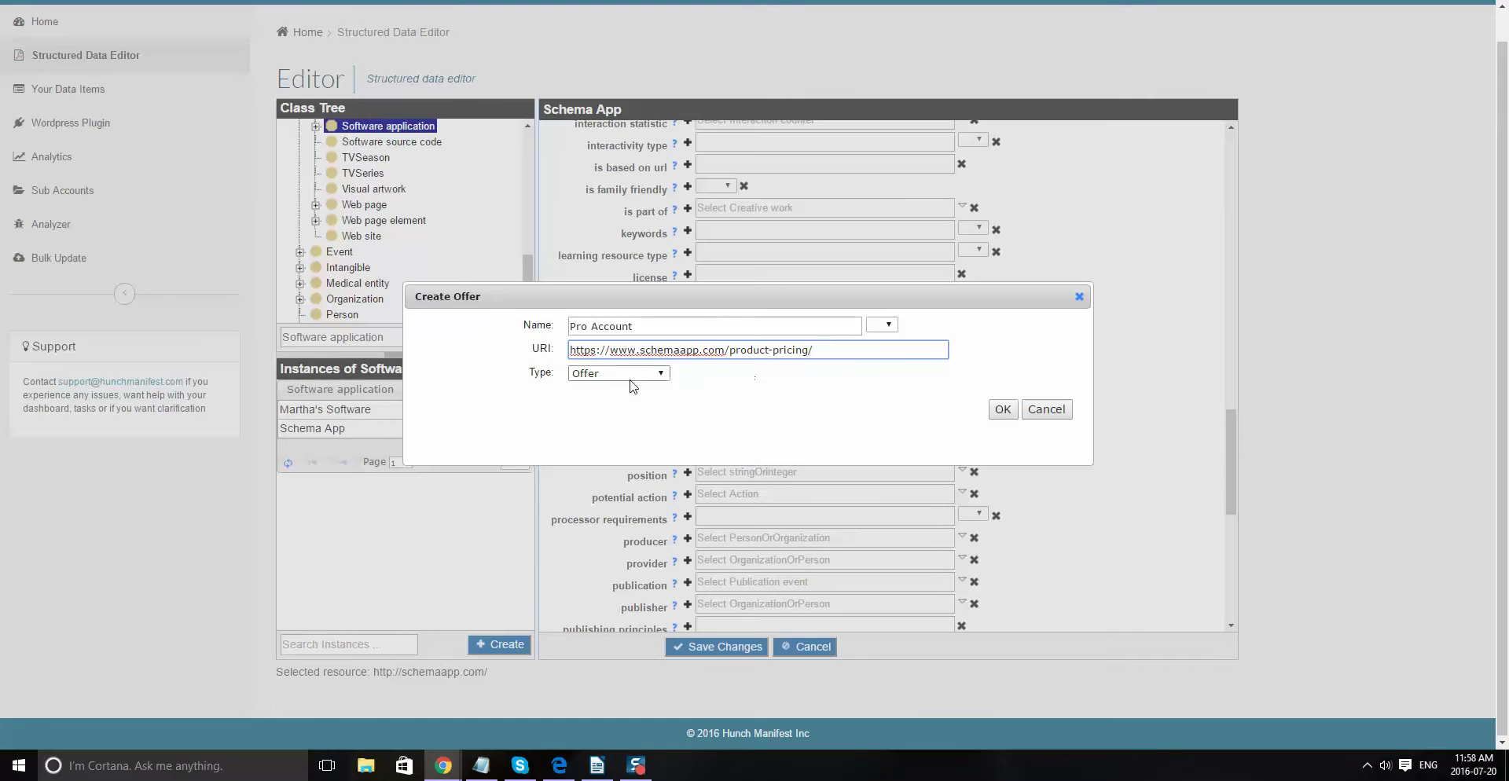
left_click(1007, 410)
left_click(688, 407)
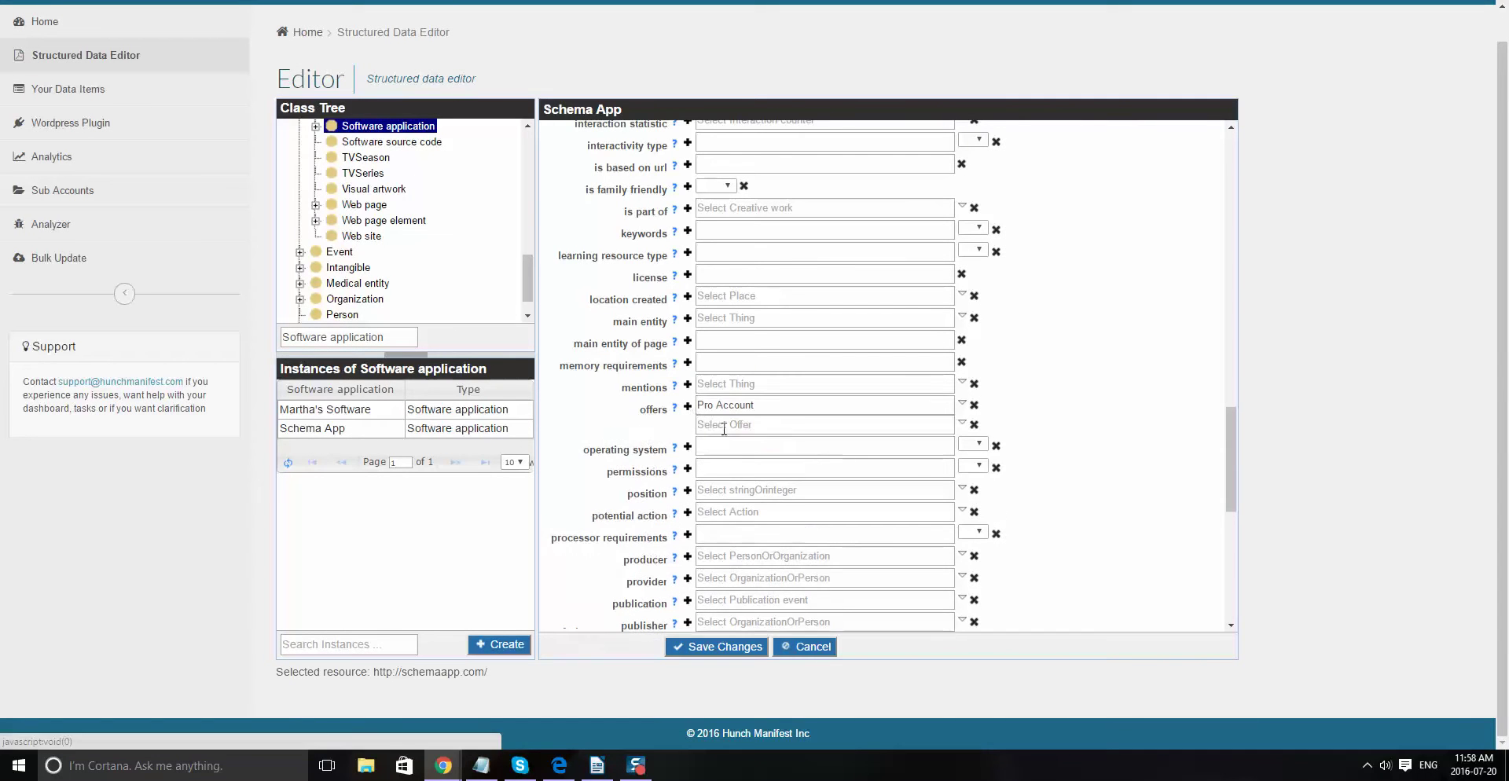
left_click(962, 426)
left_click(951, 444)
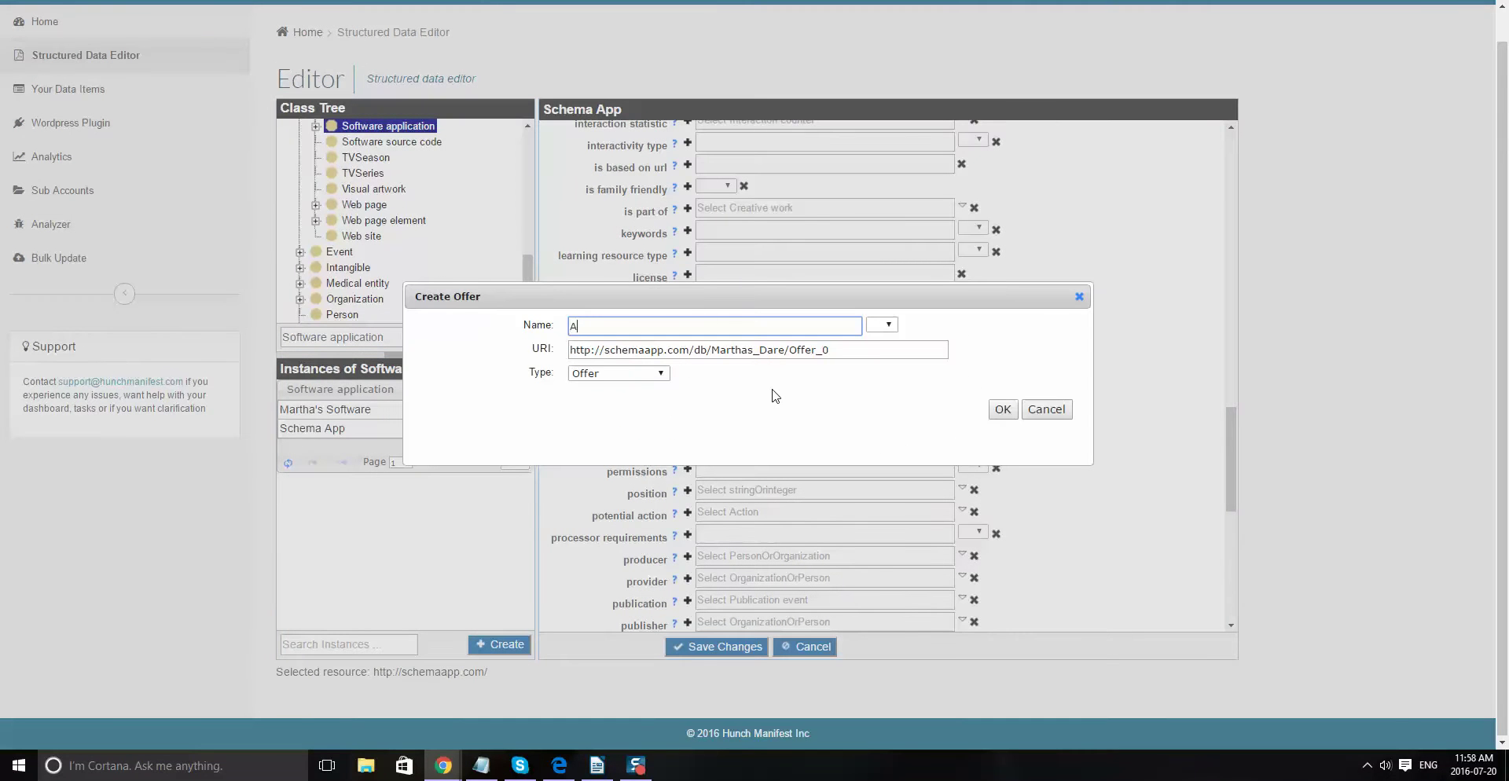
type("Team Accon")
left_click_drag(817, 356, 544, 361)
type("https://www.schemaapp.com/product-pricing/")
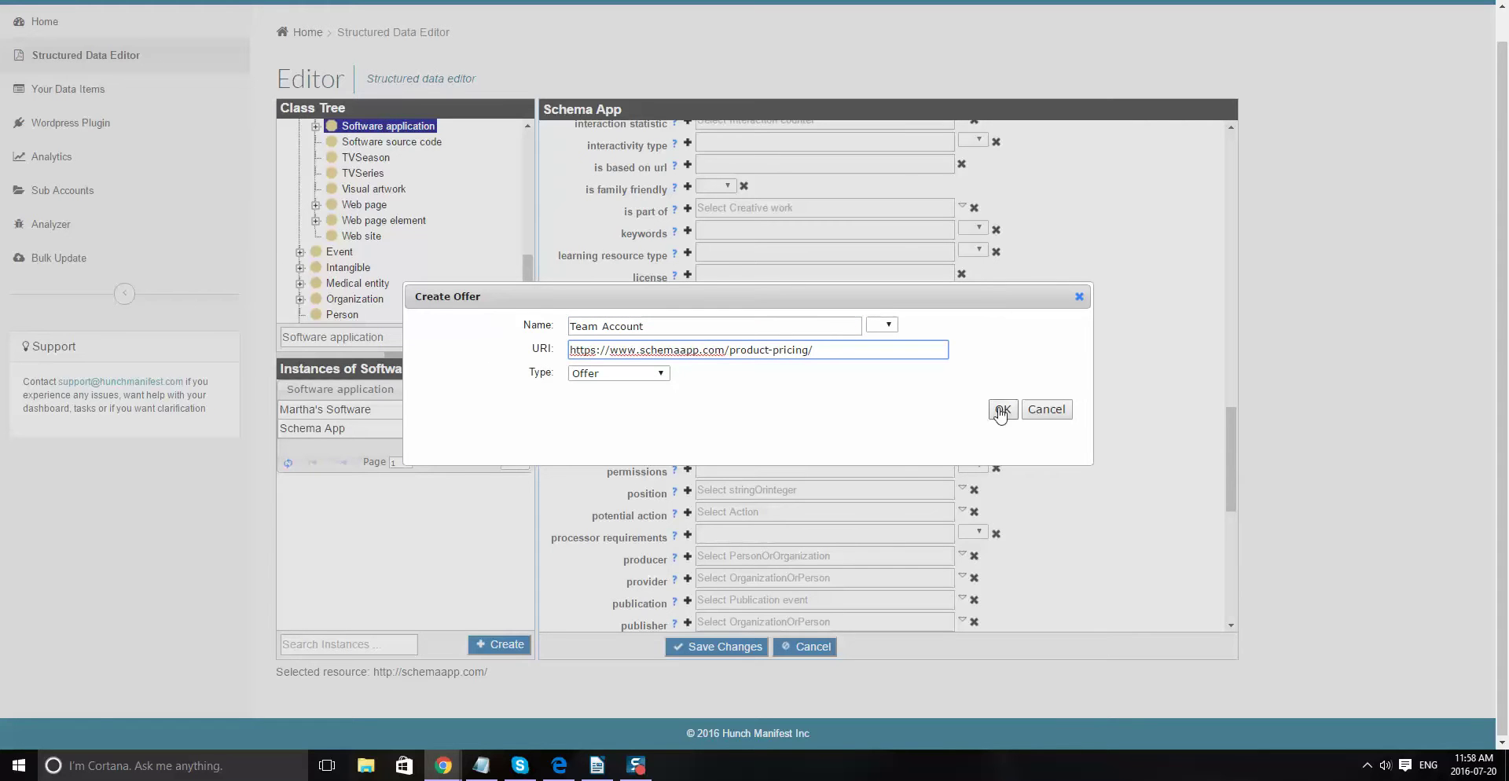
type("#teamaccount")
left_click(1002, 410)
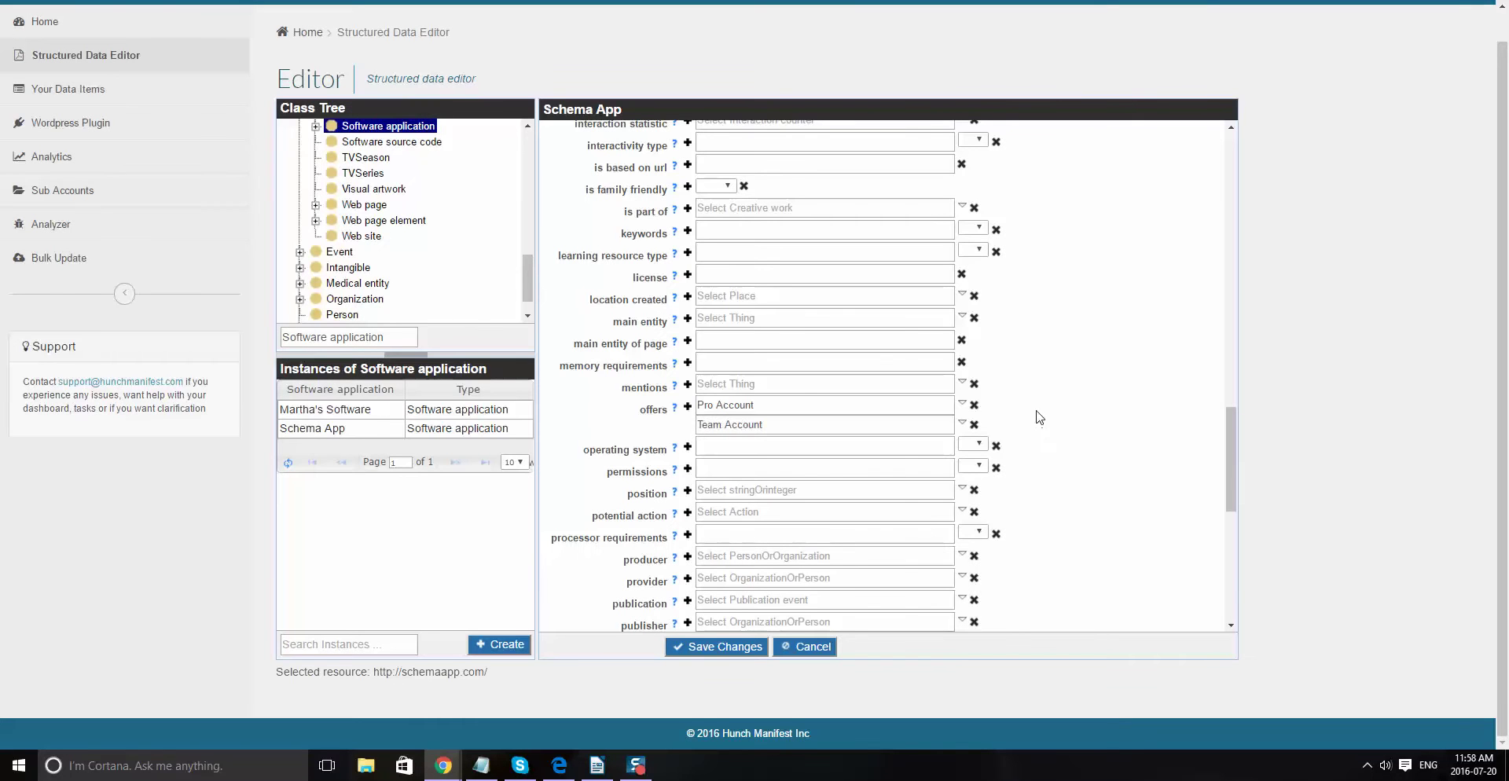
left_click(724, 657)
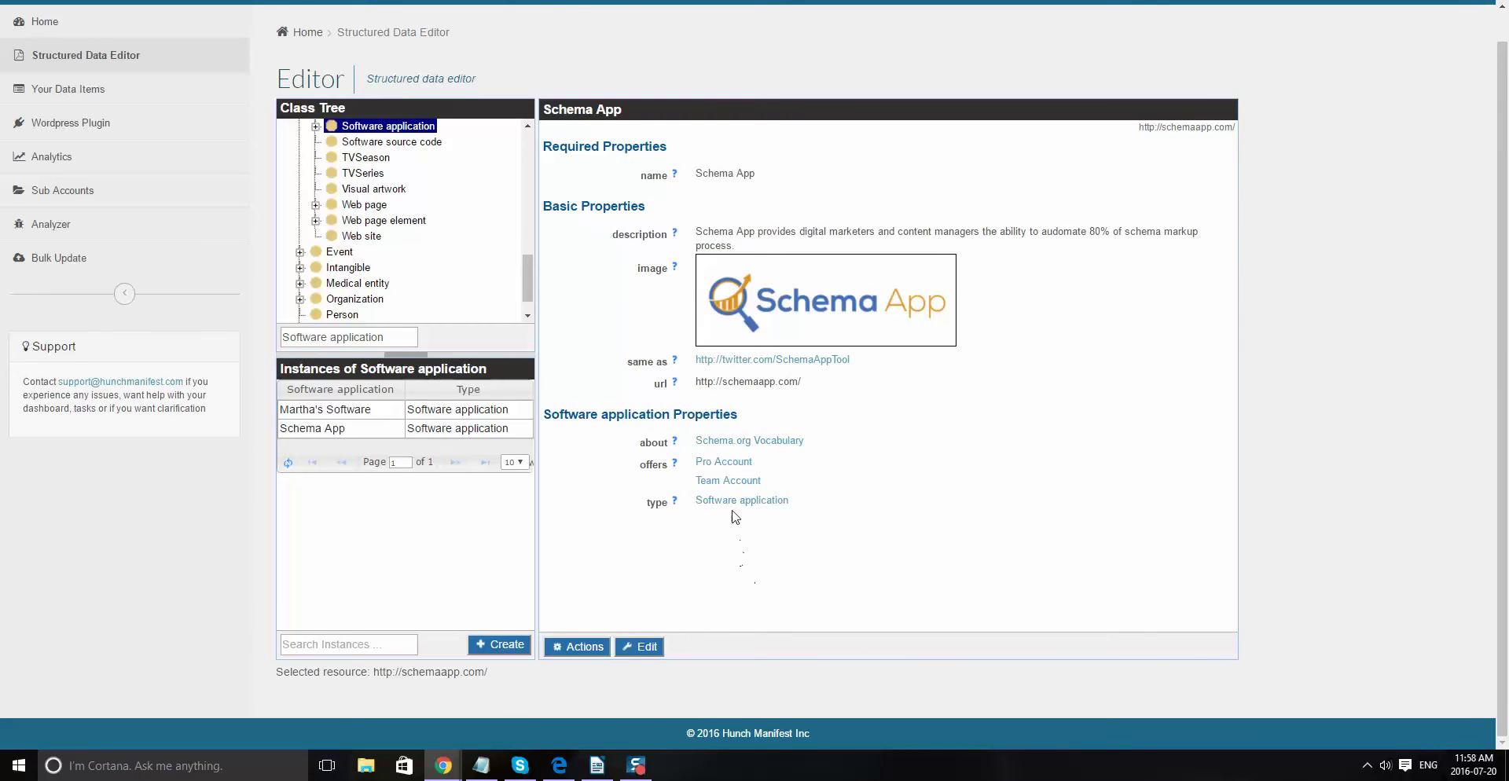
- Open the Pro Account offer and switch it into edit mode
left_click(722, 463)
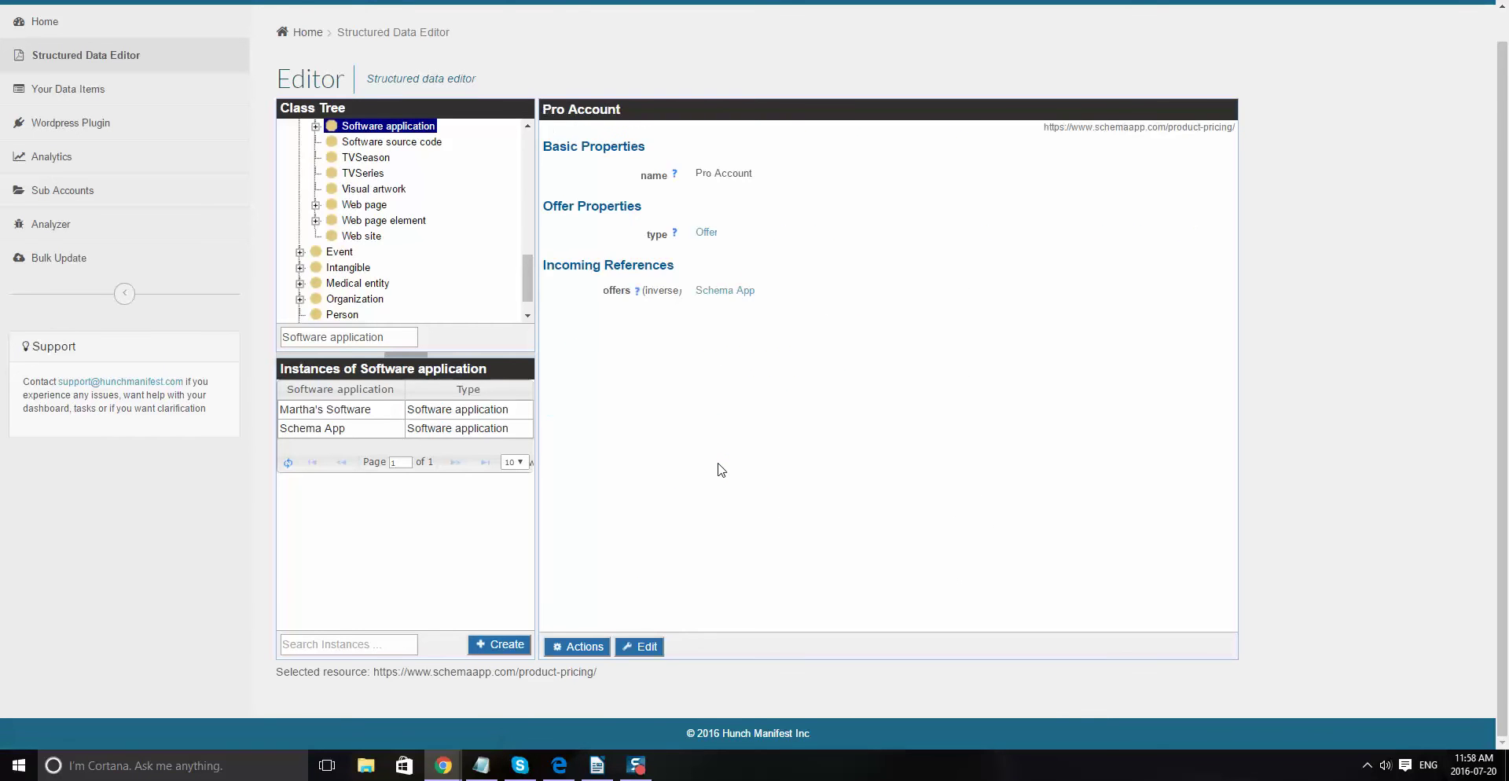
left_click(640, 646)
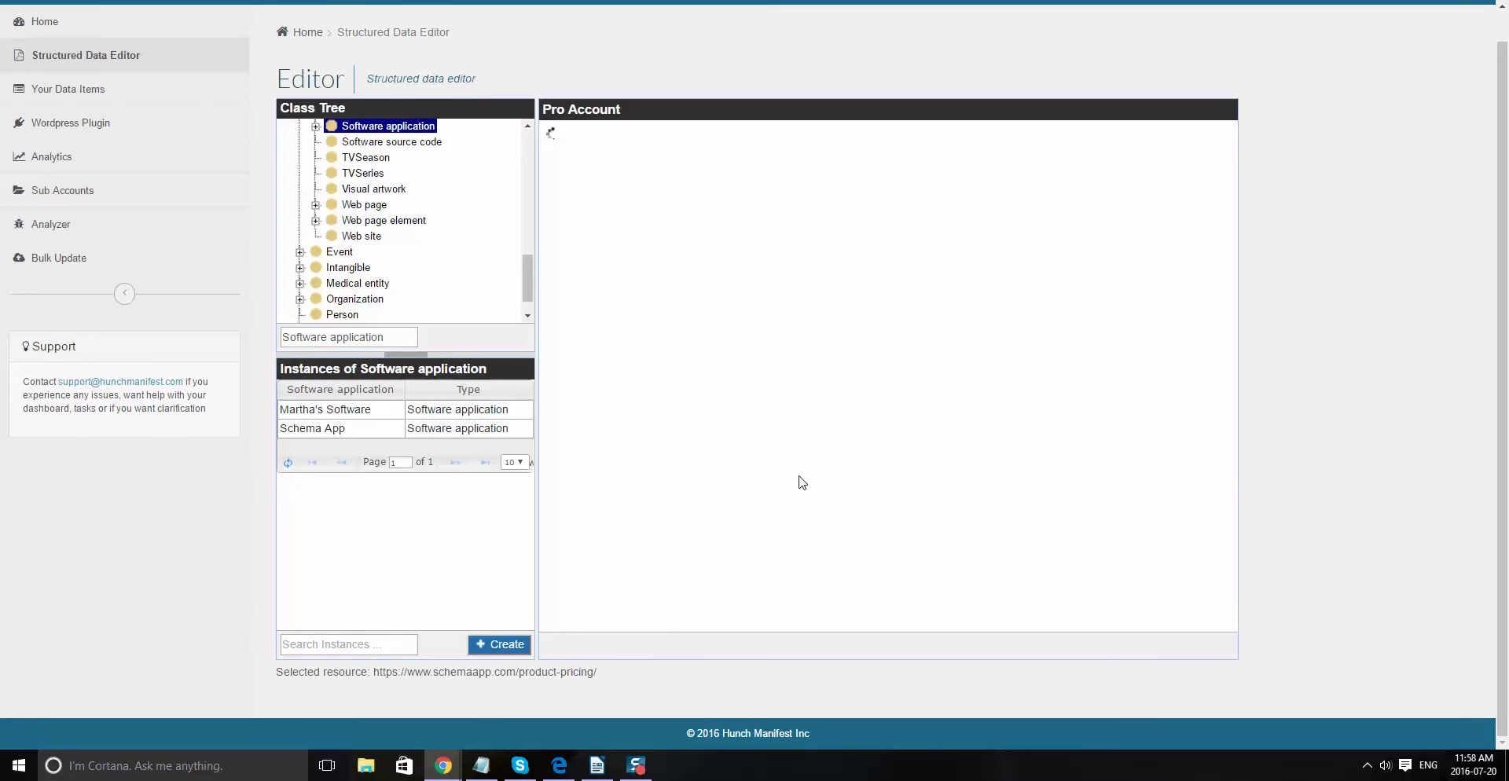